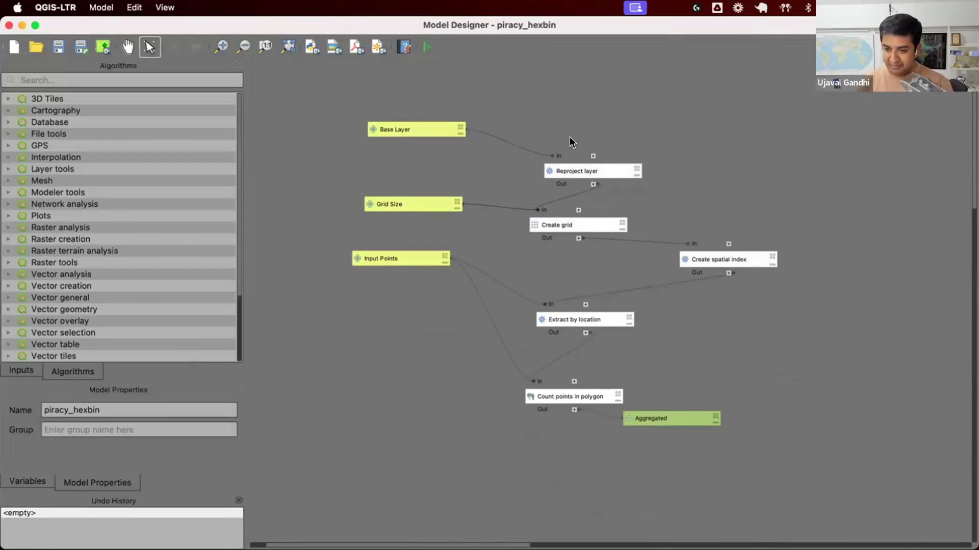
Step: Look over the run parameters of the piracy_hexbin model without running it
click(432, 45)
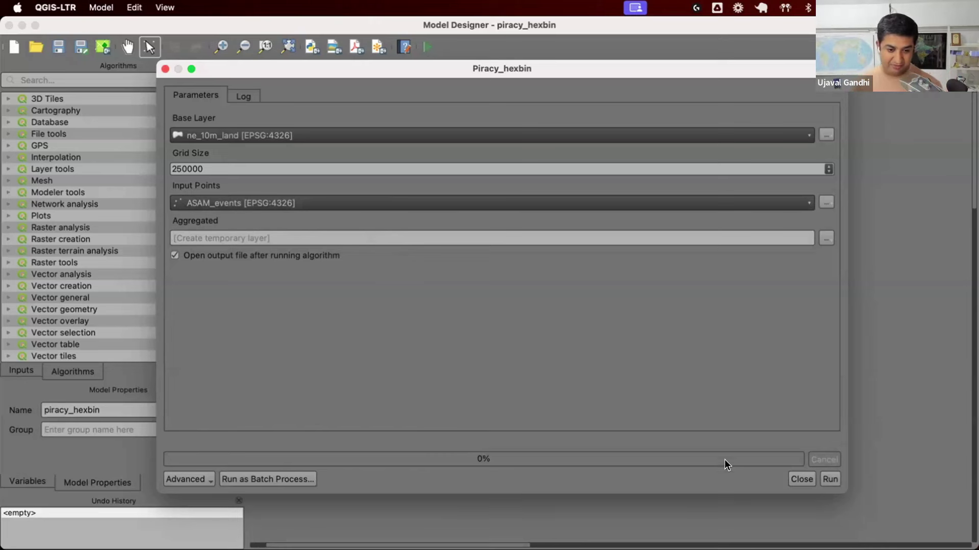
click(801, 479)
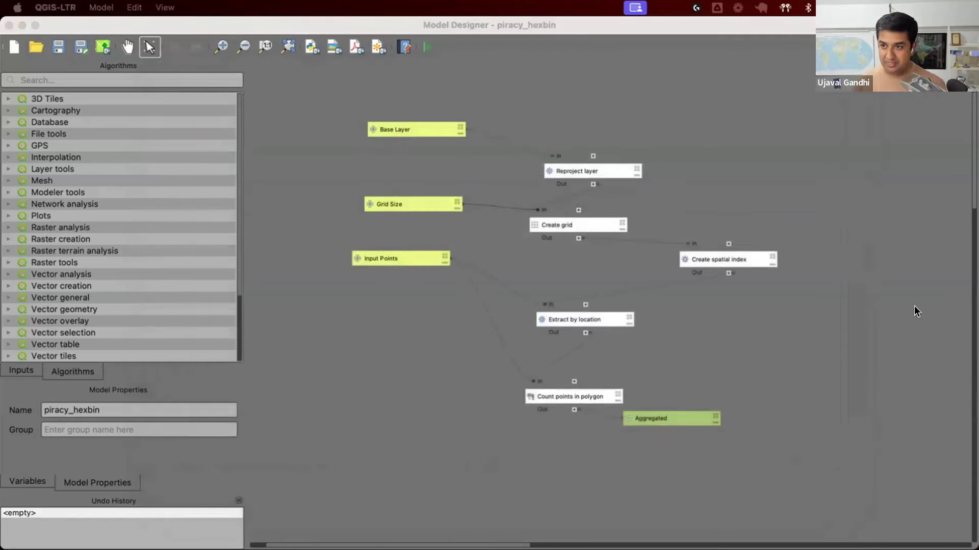
Step: Add a Boolean model input named "Use Spatial Index" and place it below the Input Points input
click(9, 370)
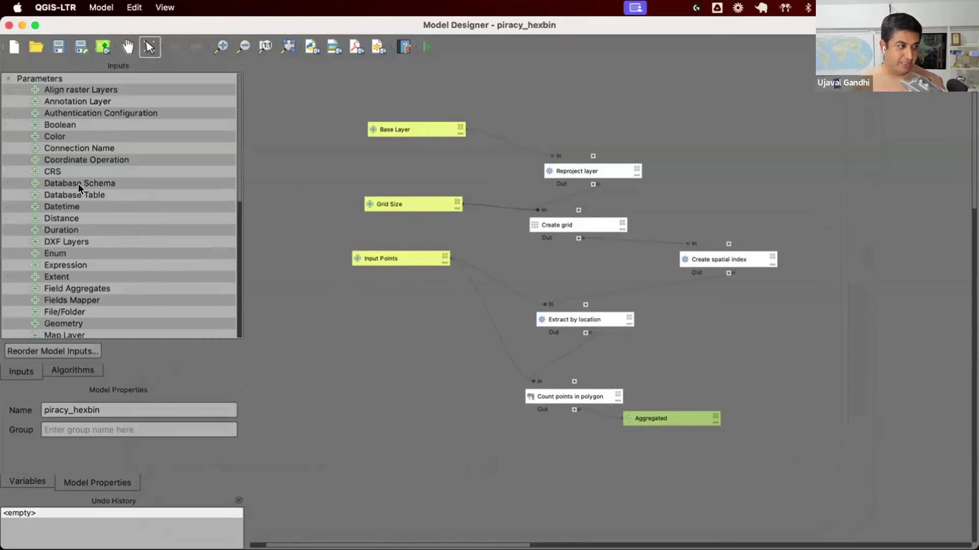
click(66, 126)
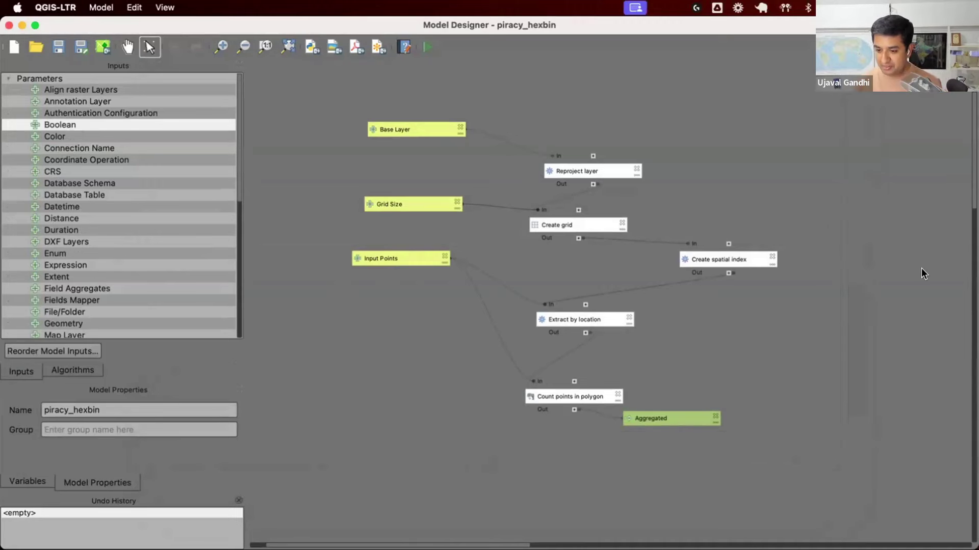
drag(56, 126, 586, 288)
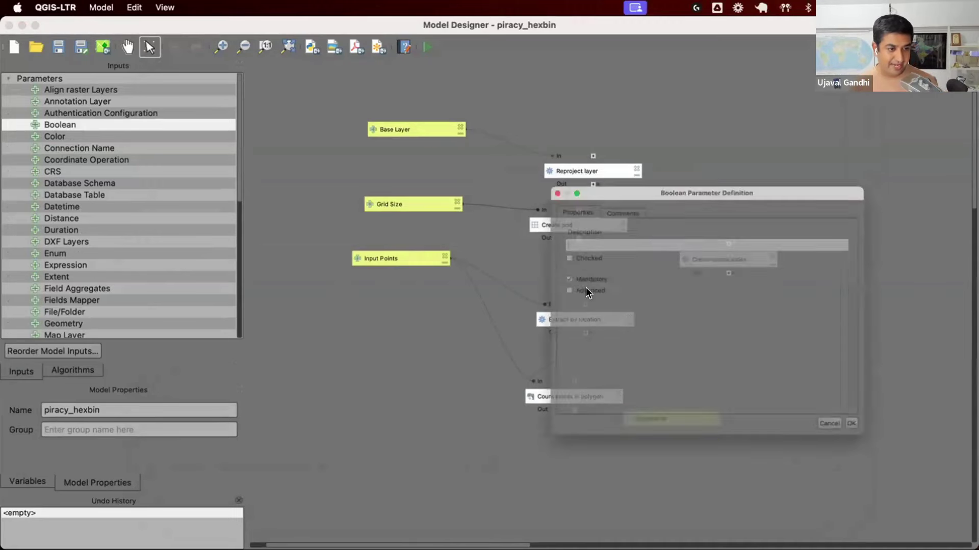
text(Use S)
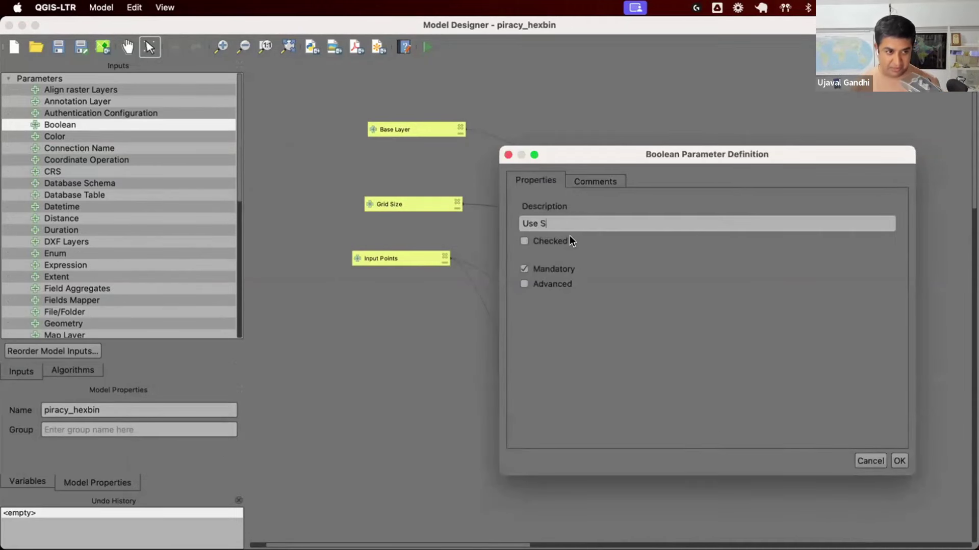
text(patial Index)
key(Return)
drag(481, 301, 409, 308)
Step: Preview the model's run parameters with the Use Spatial Index option enabled, without running the model
click(428, 51)
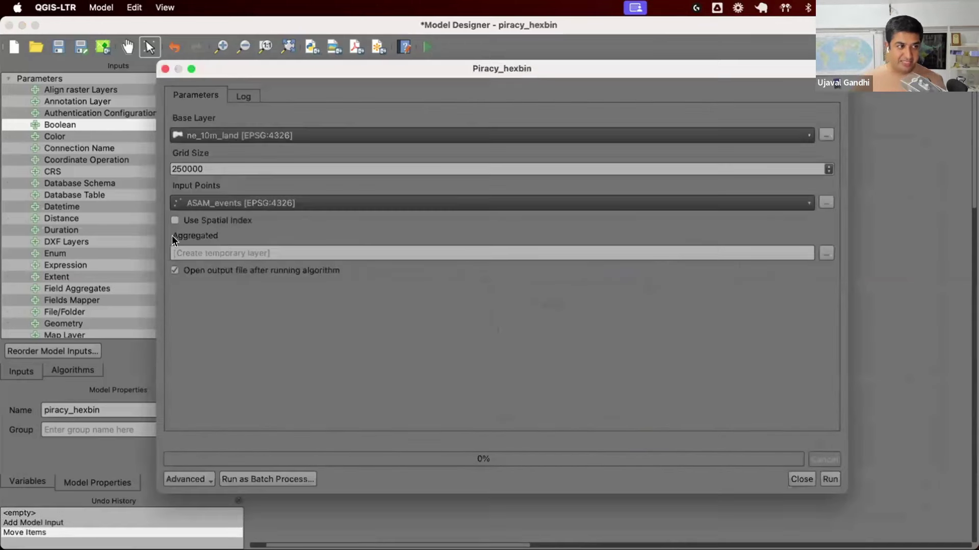
click(200, 221)
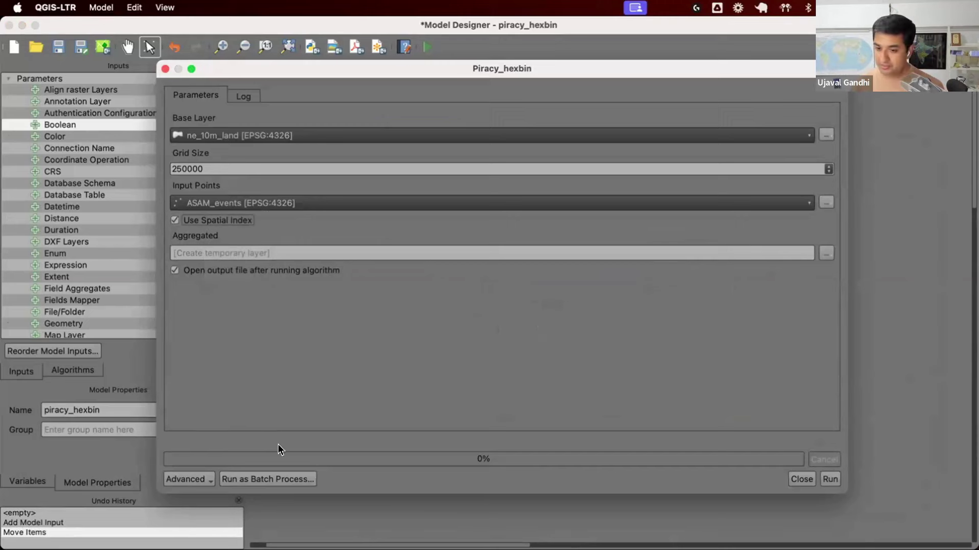
key(Escape)
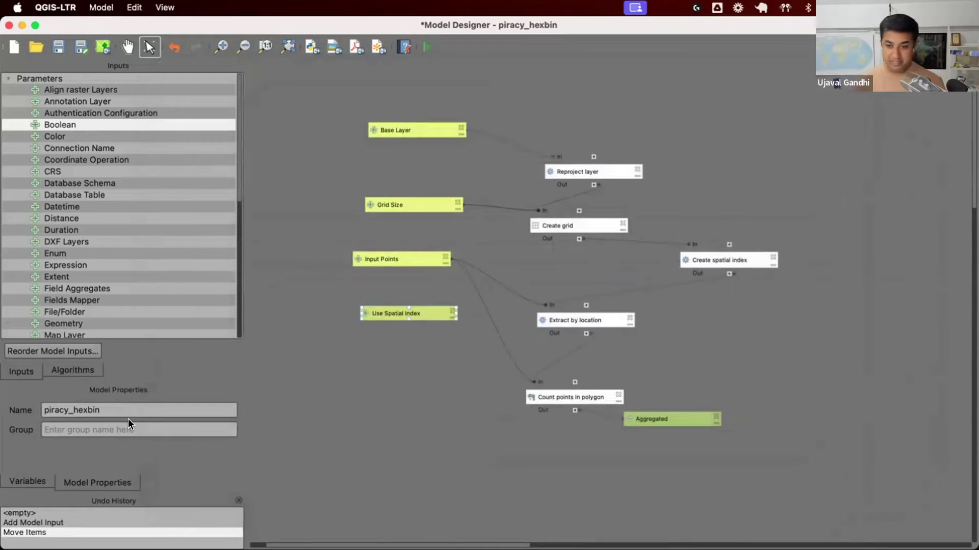
Step: Add a Conditional branch algorithm from the modeler tools to the model canvas
click(68, 365)
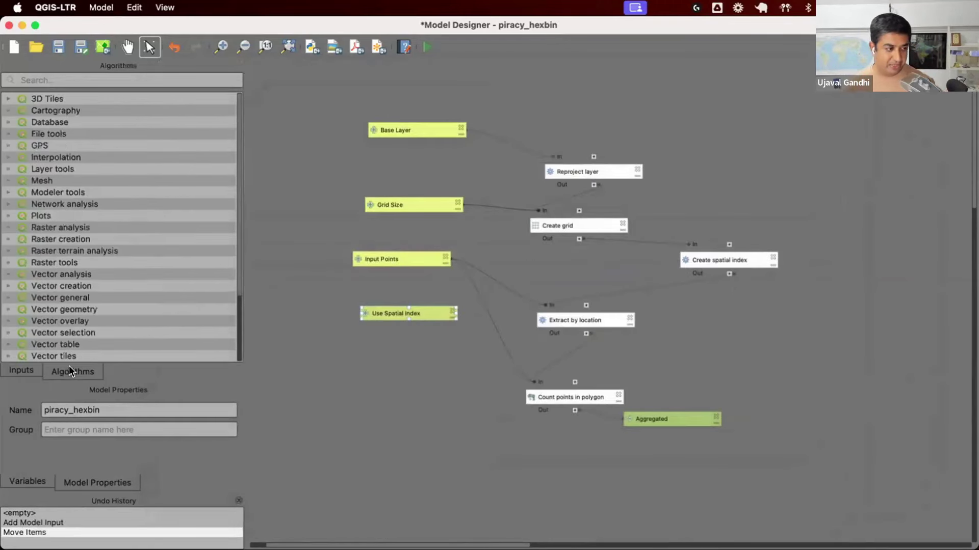
click(78, 194)
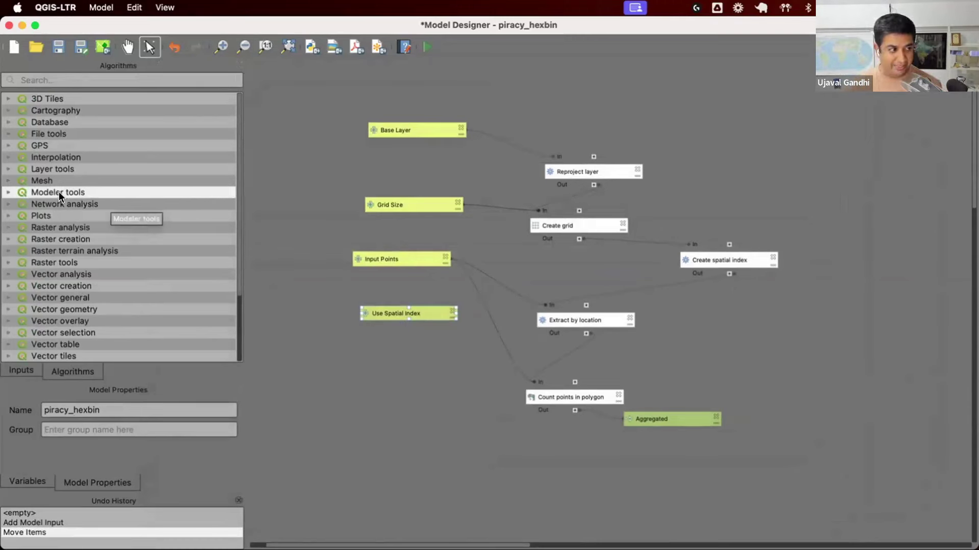
click(8, 192)
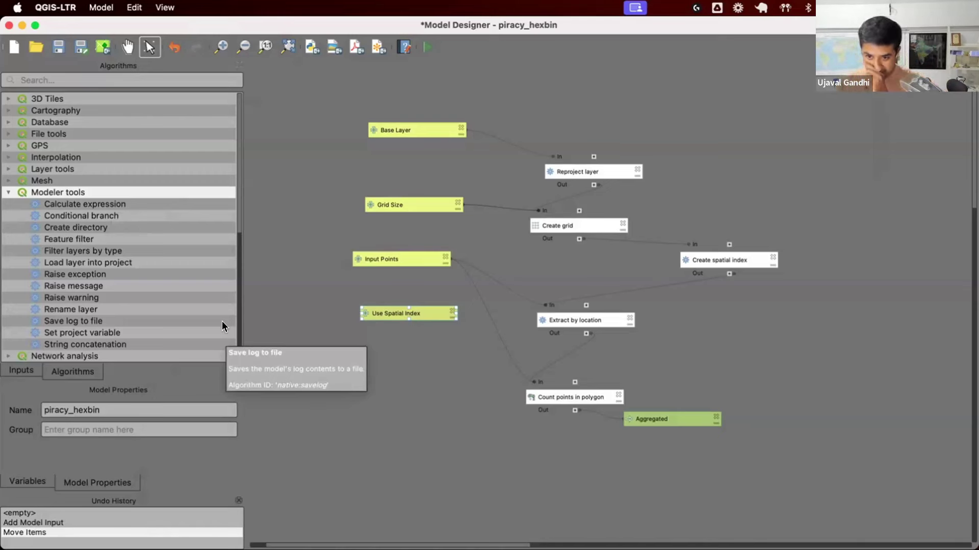
click(87, 275)
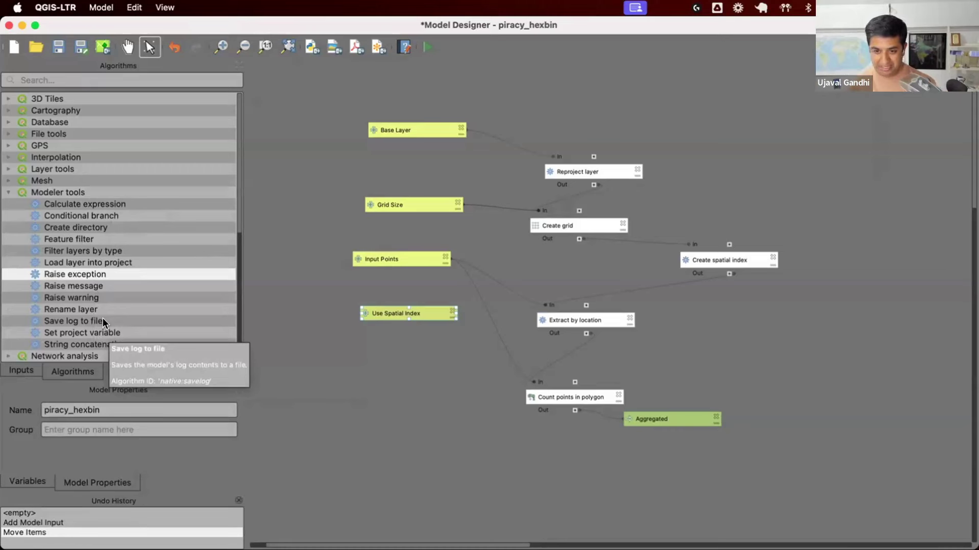
click(93, 216)
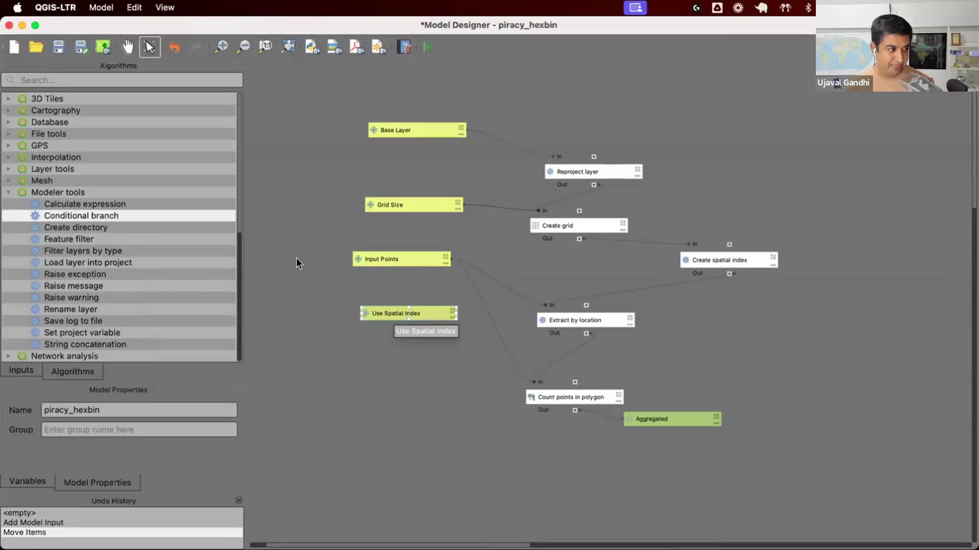
drag(170, 214, 788, 310)
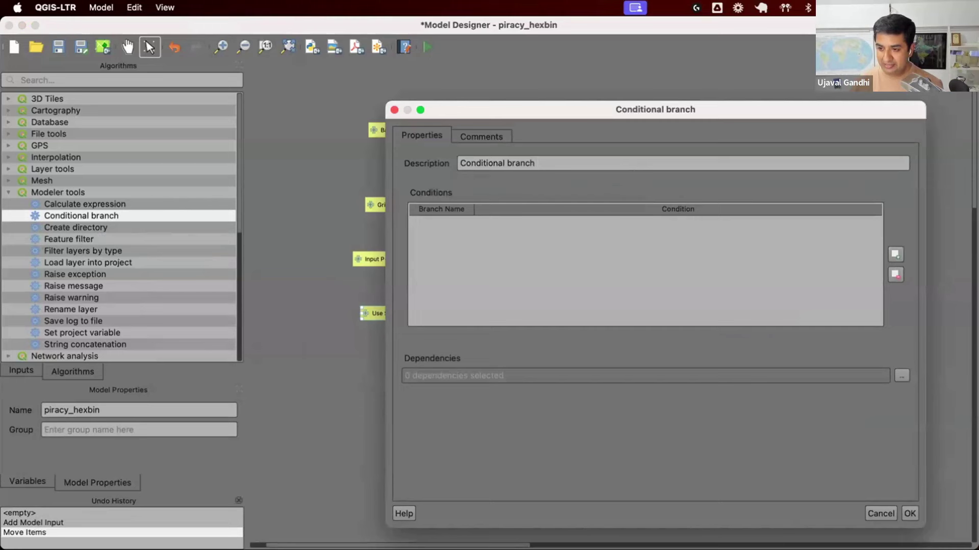
Step: Define two branches in the conditional branch, named "Use Spatial Index" and "Don't Use Spatial Index"
click(891, 254)
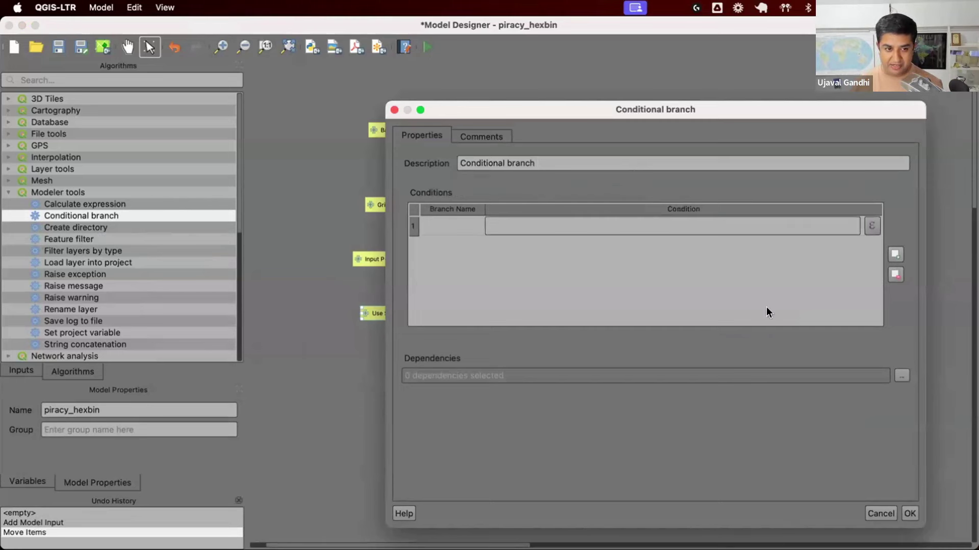
double_click(470, 224)
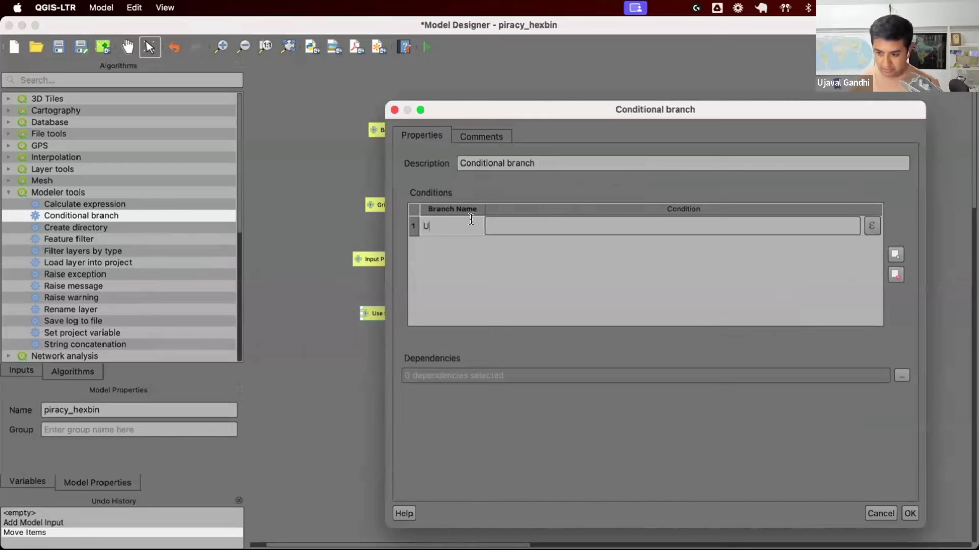
text(Use Spatial Index)
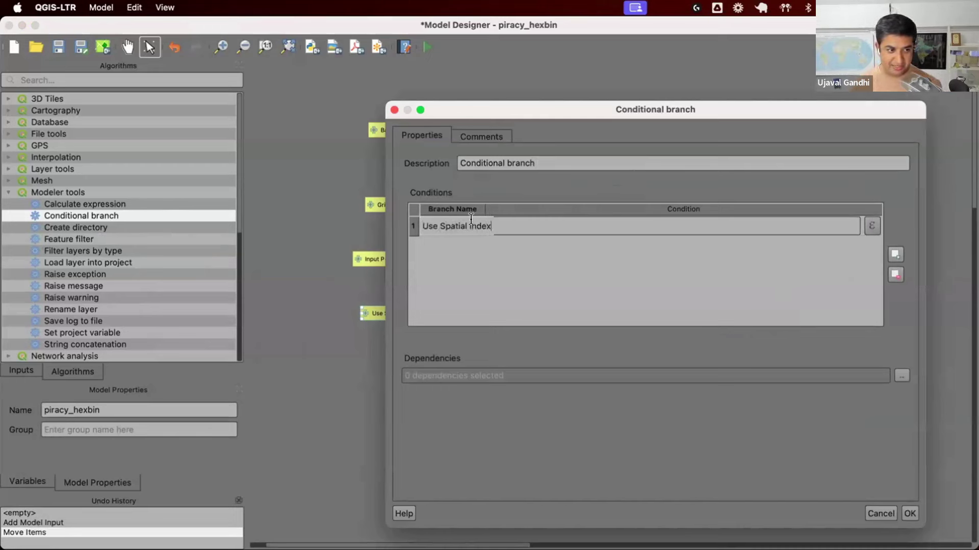
key(Return)
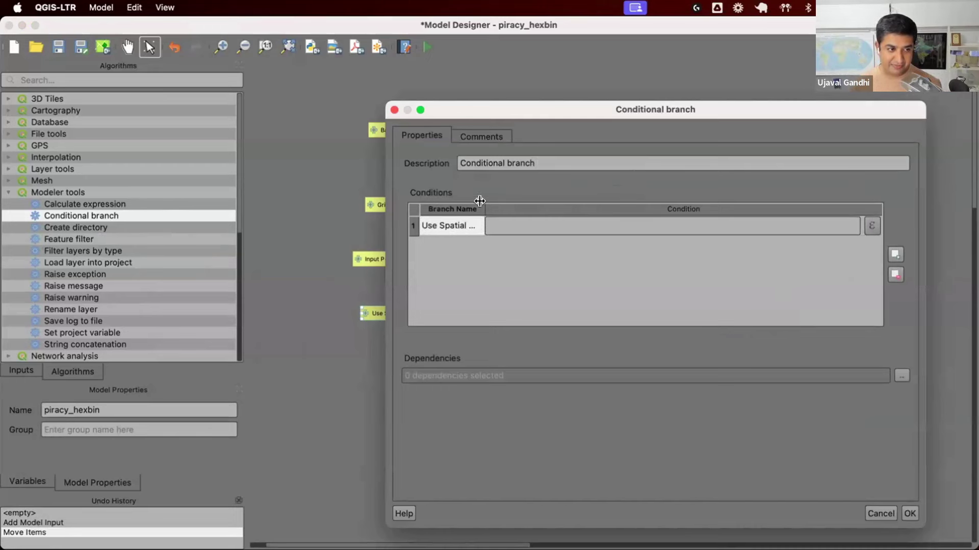
drag(479, 201, 541, 202)
click(896, 254)
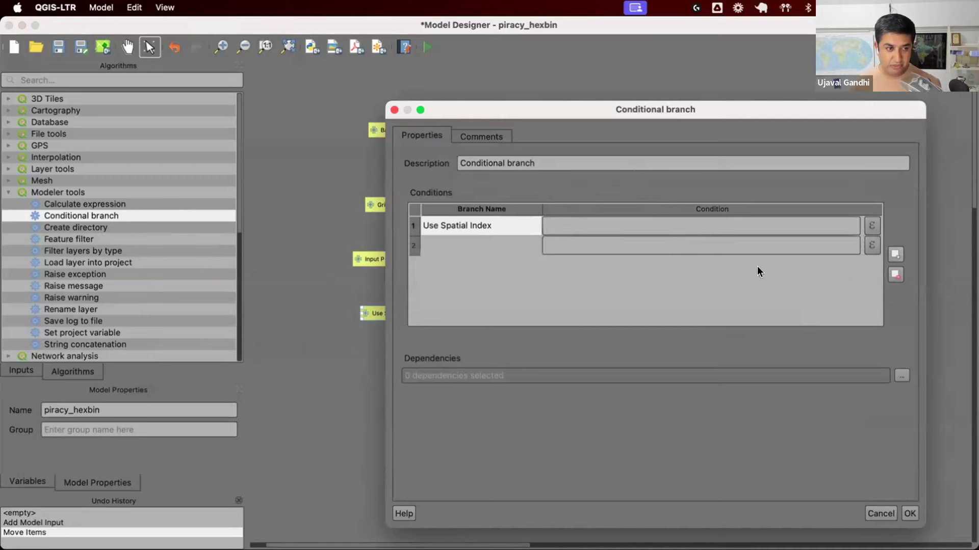
double_click(520, 240)
text(Don't Use Spatial Index)
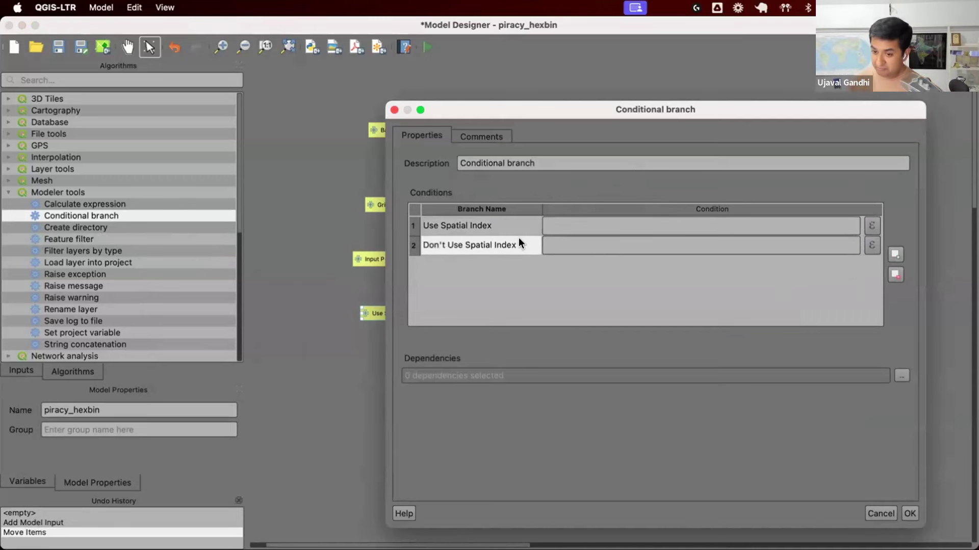
click(586, 222)
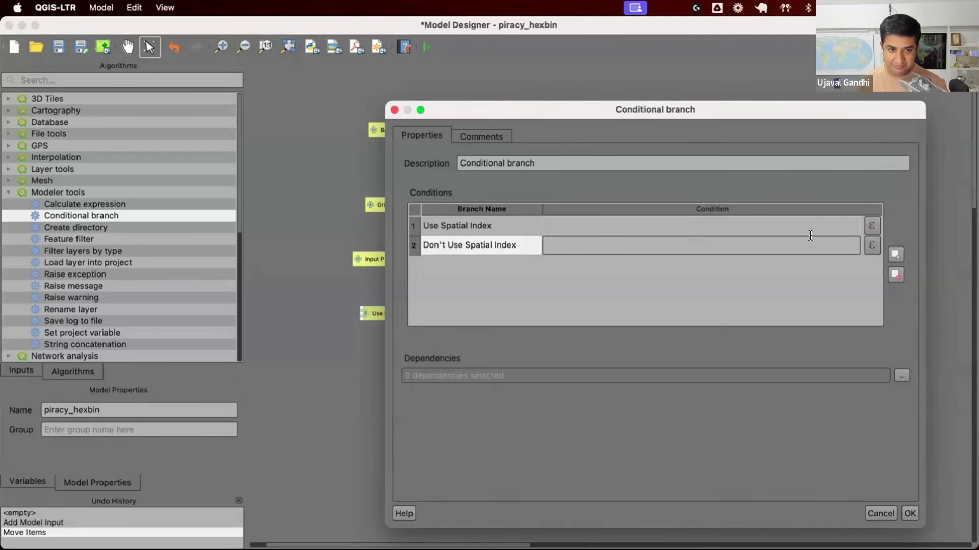
click(872, 226)
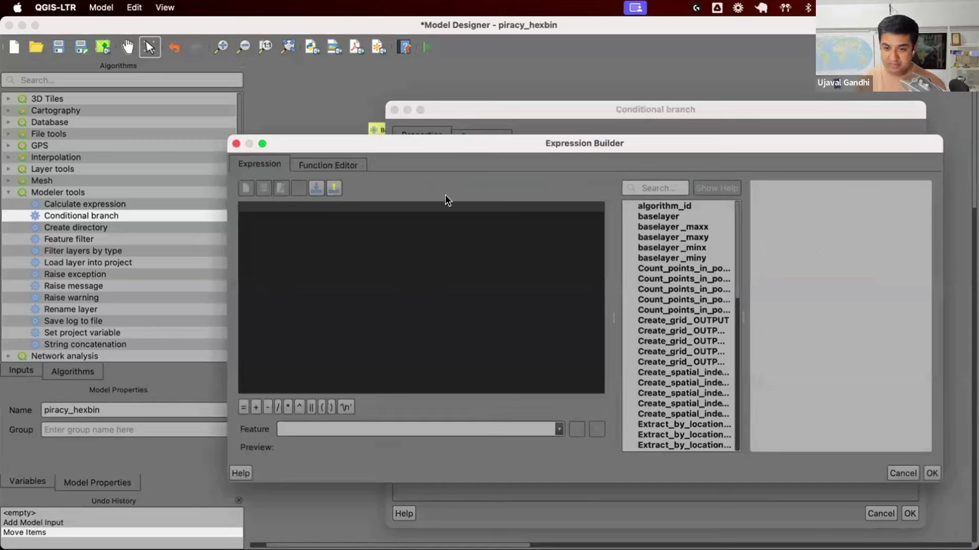
scroll(645, 296, down, 5)
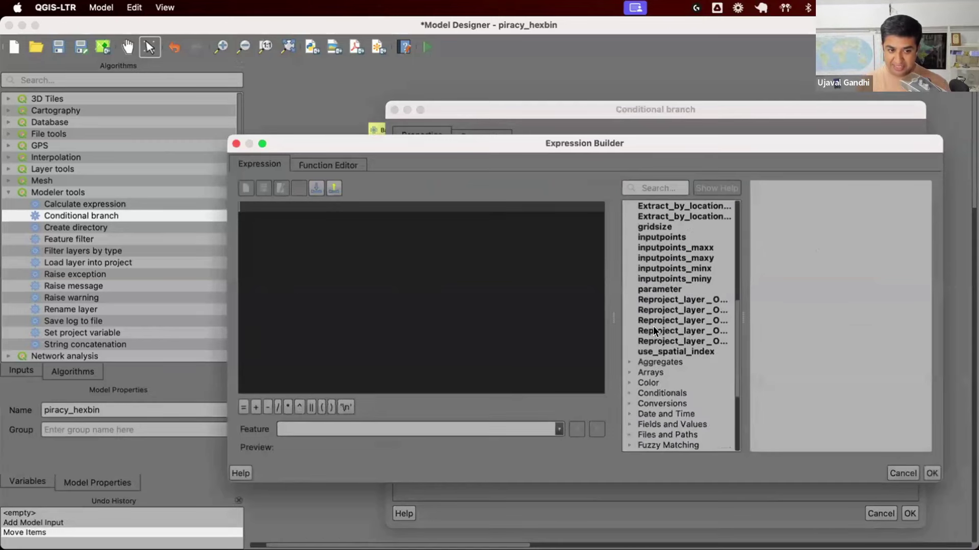
click(665, 352)
double_click(665, 351)
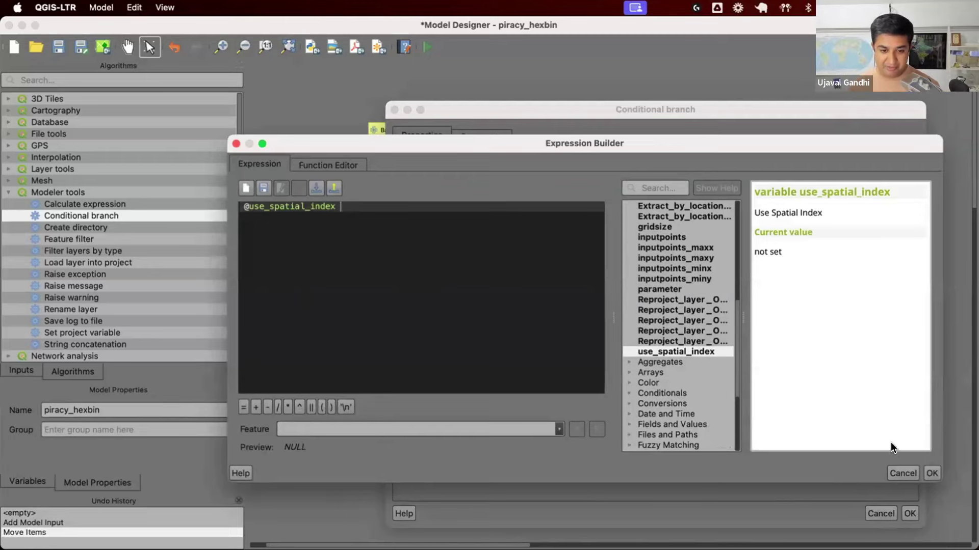
click(931, 473)
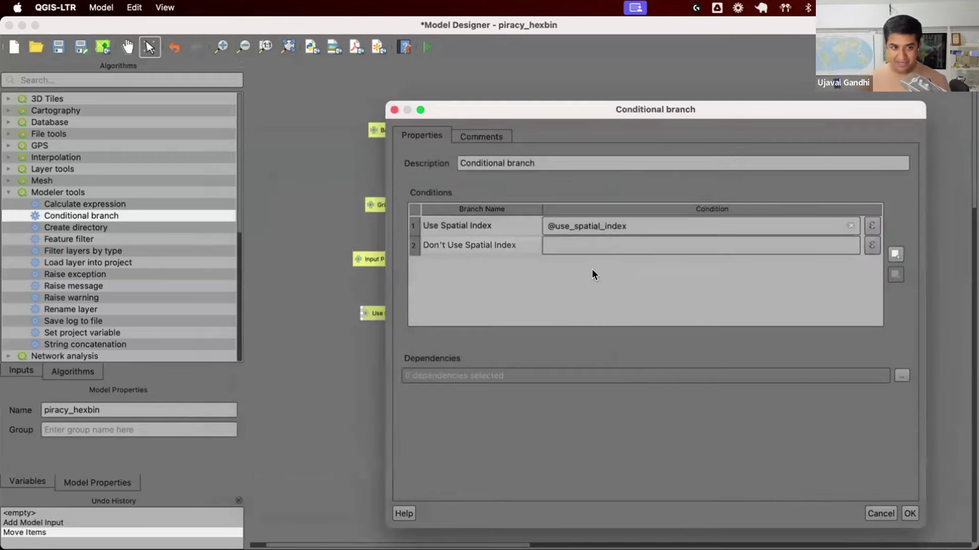
click(607, 224)
key(super+c)
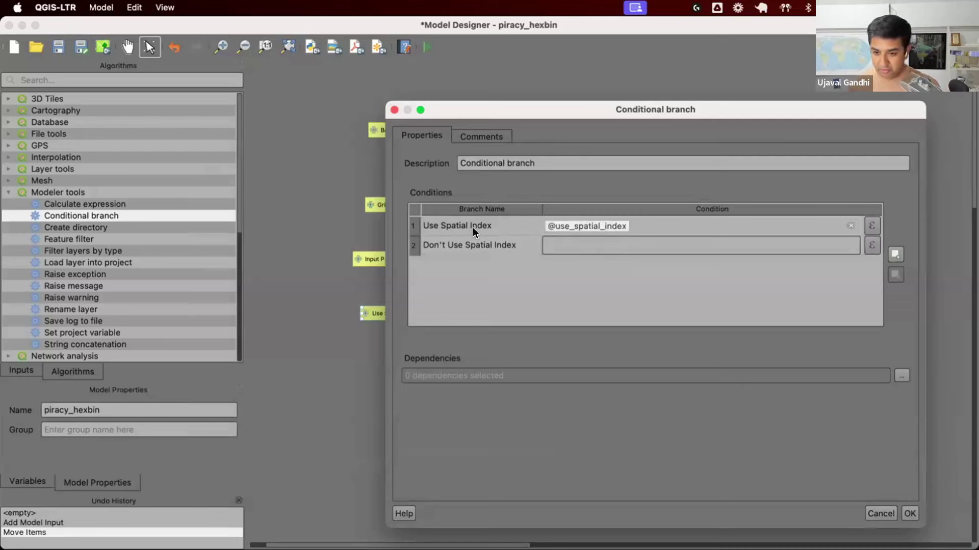
click(577, 247)
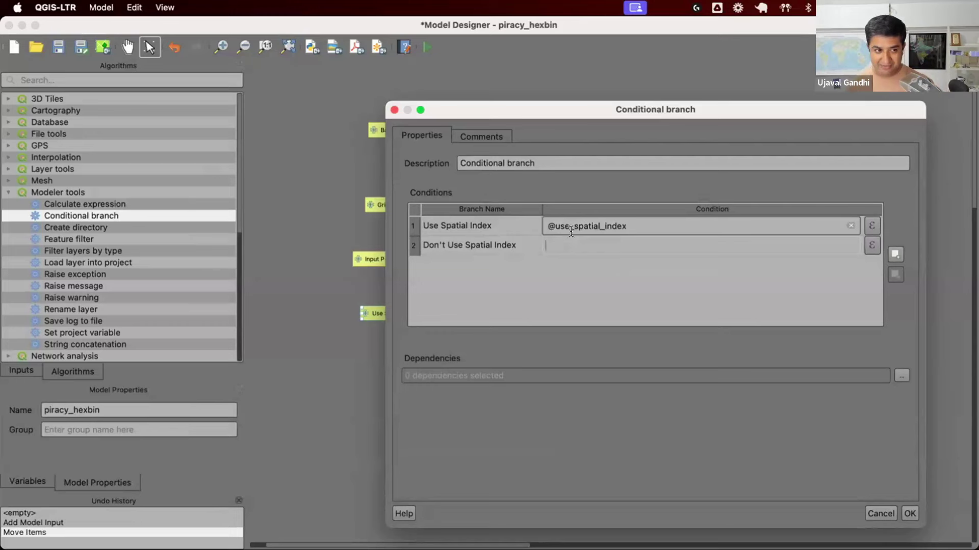
click(565, 224)
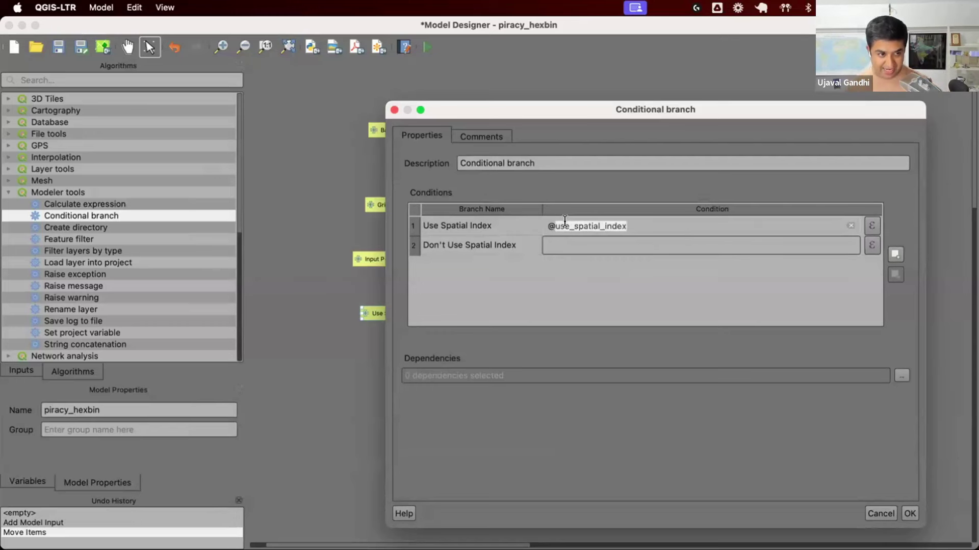
click(572, 240)
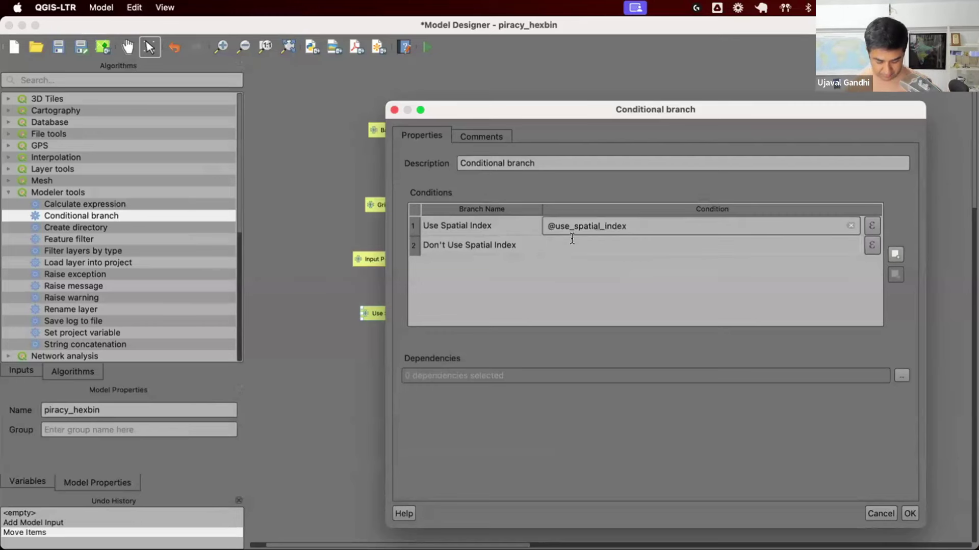
text(NOT)
key(super+v)
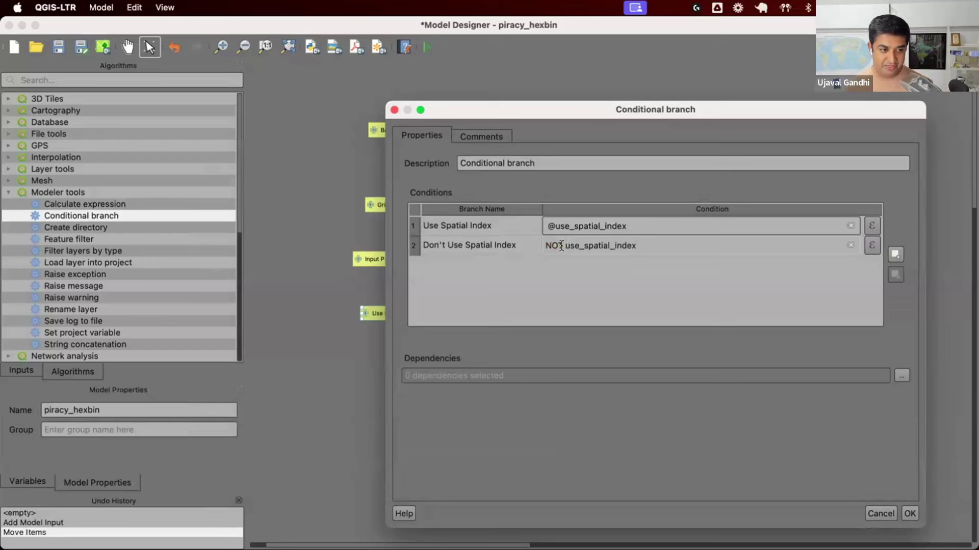
click(563, 245)
text(@)
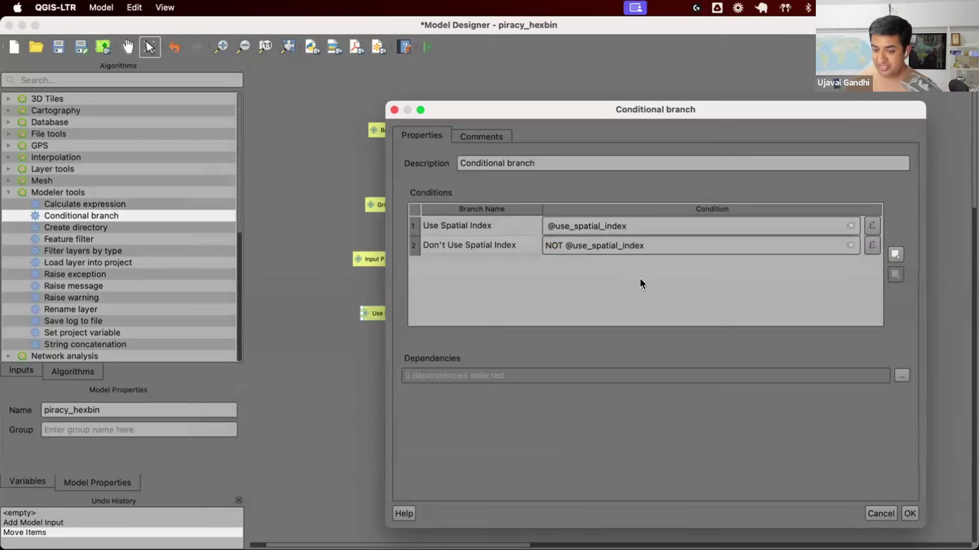
key(Return)
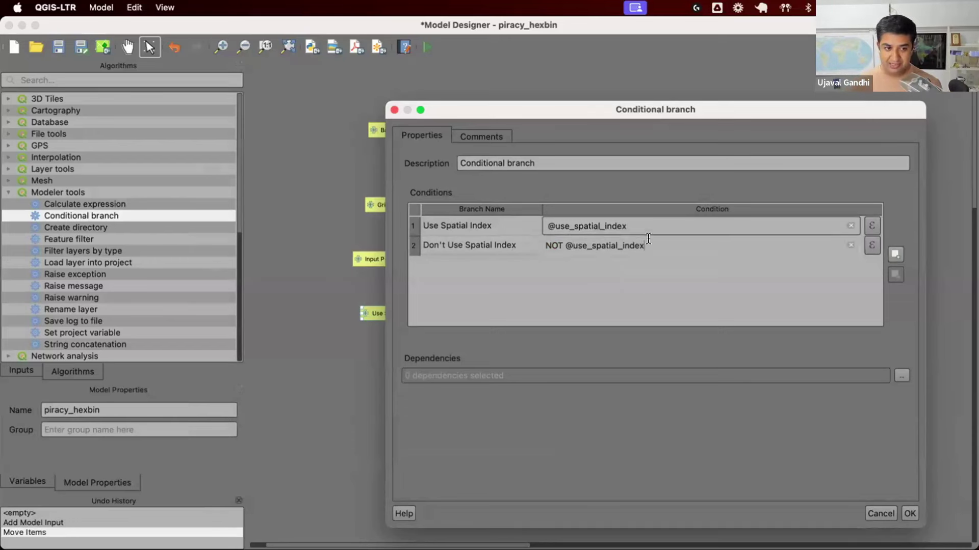
key(shift+Tab)
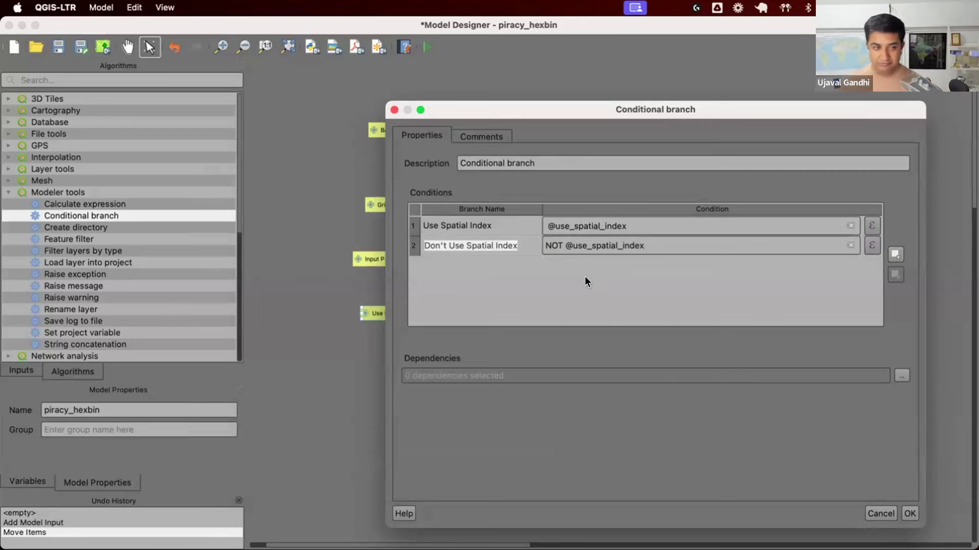
click(527, 261)
click(637, 226)
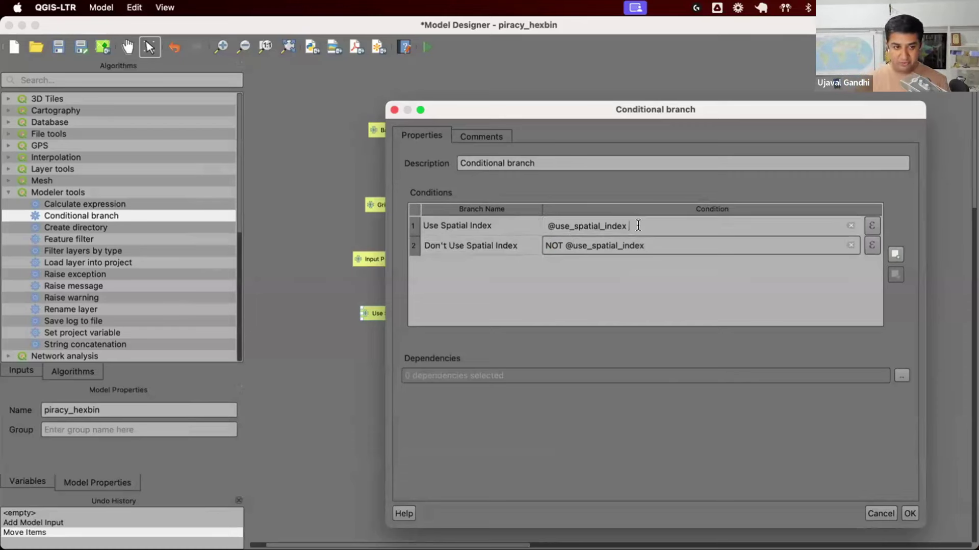
Step: Accept the Conditional branch settings and recheck its two branch conditions
click(466, 279)
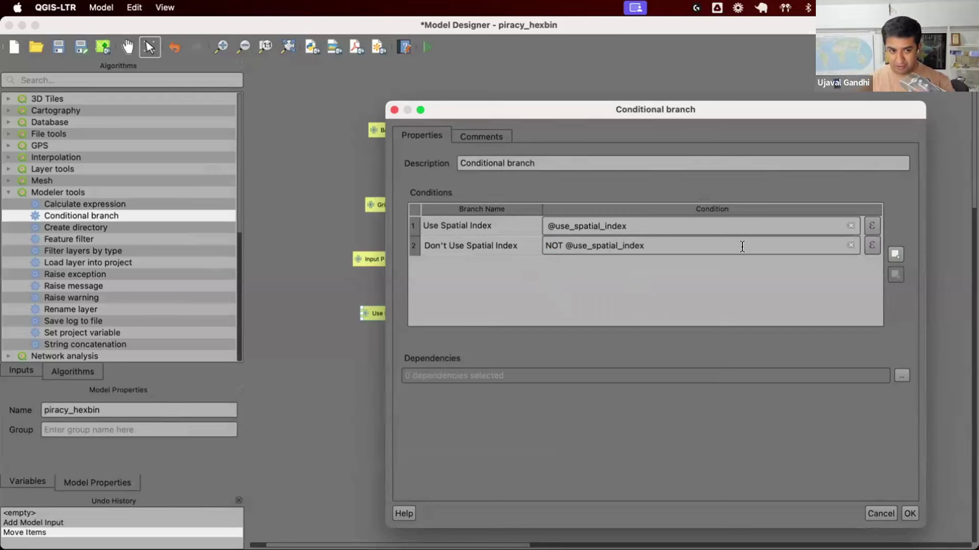
click(671, 239)
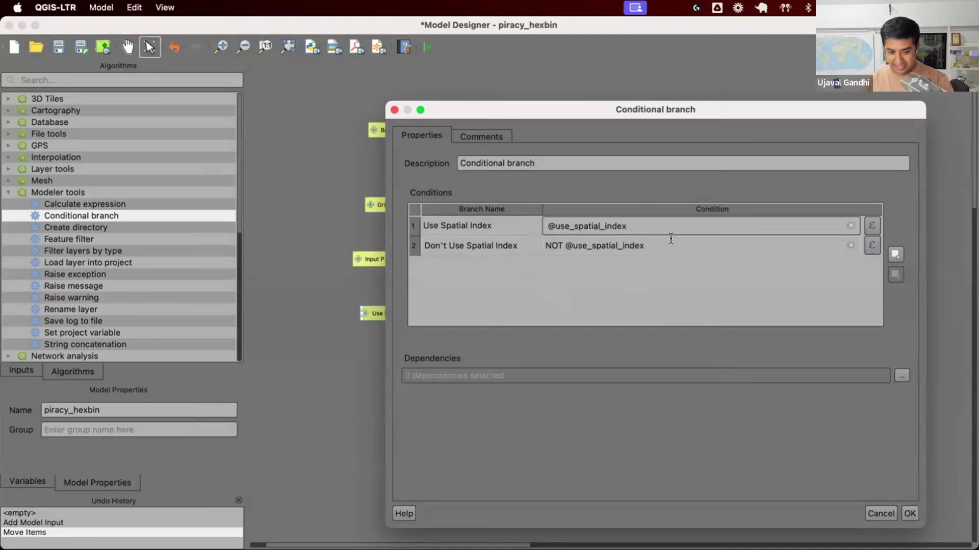
key(shift+Tab)
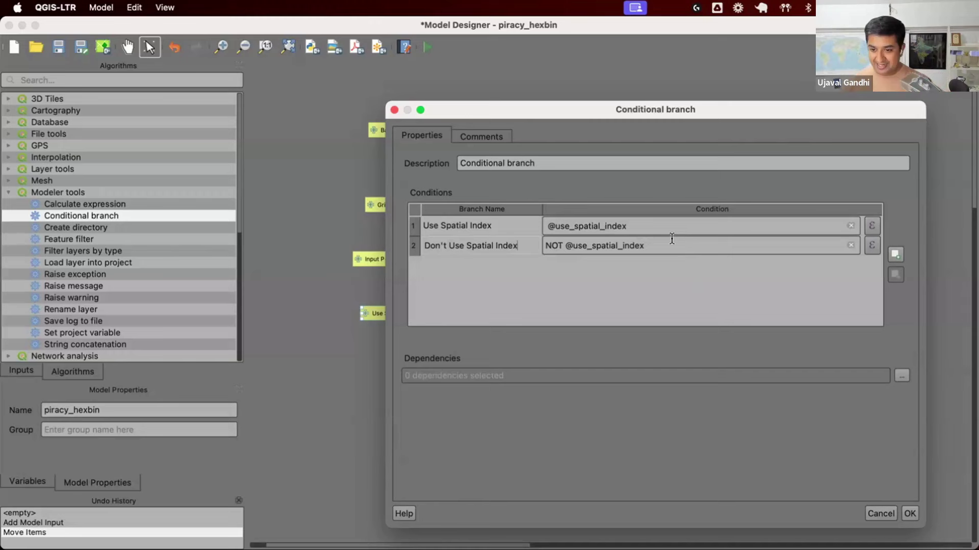
click(904, 514)
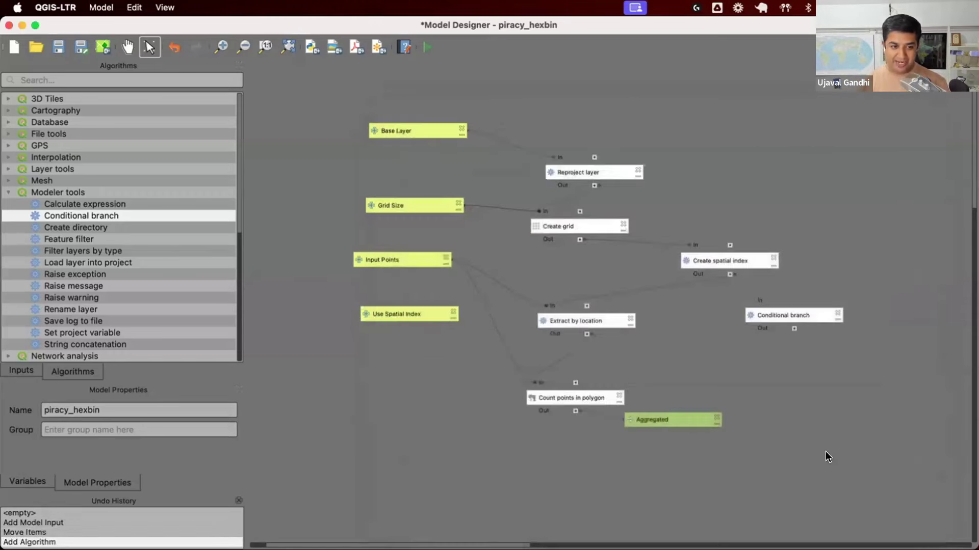
double_click(799, 317)
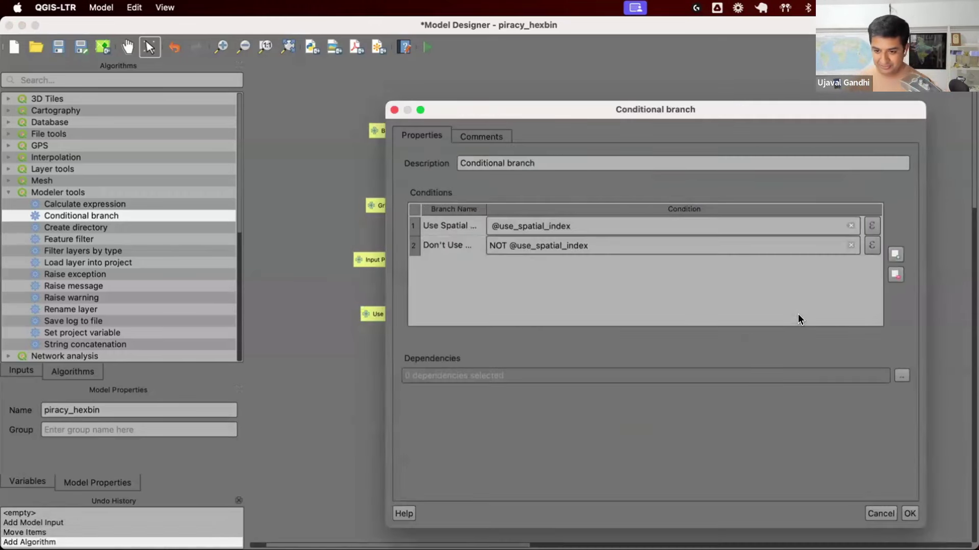
click(909, 509)
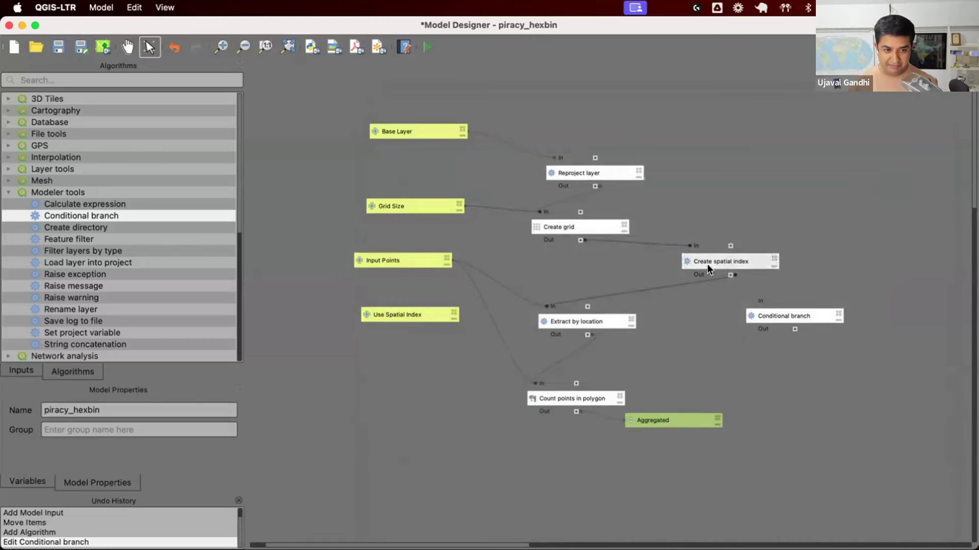
Step: Move the Conditional branch box level with Create grid and the Create spatial index box just below Create grid
drag(708, 268, 695, 267)
drag(778, 310, 746, 224)
drag(705, 268, 644, 275)
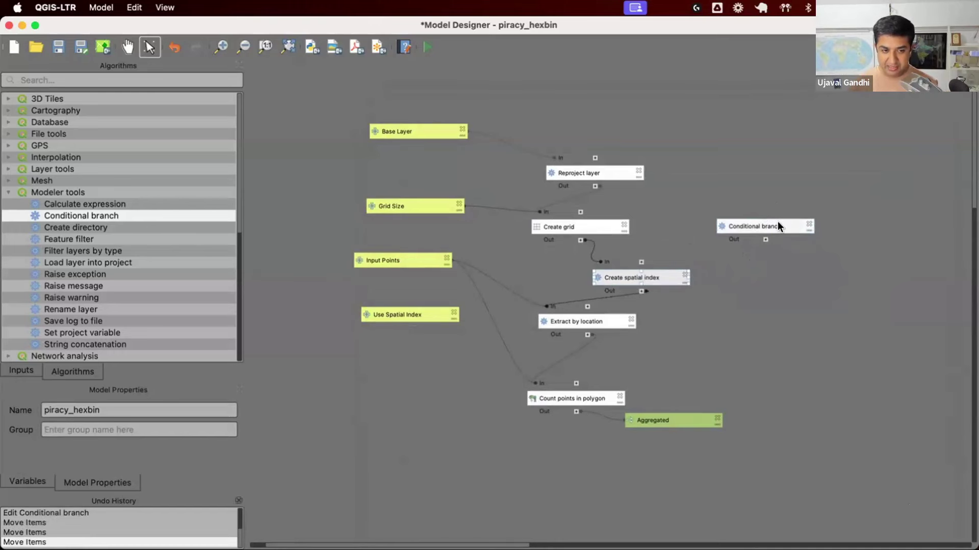
Step: Make Create spatial index depend on the "Use Spatial Index" condition of the Conditional branch
double_click(645, 275)
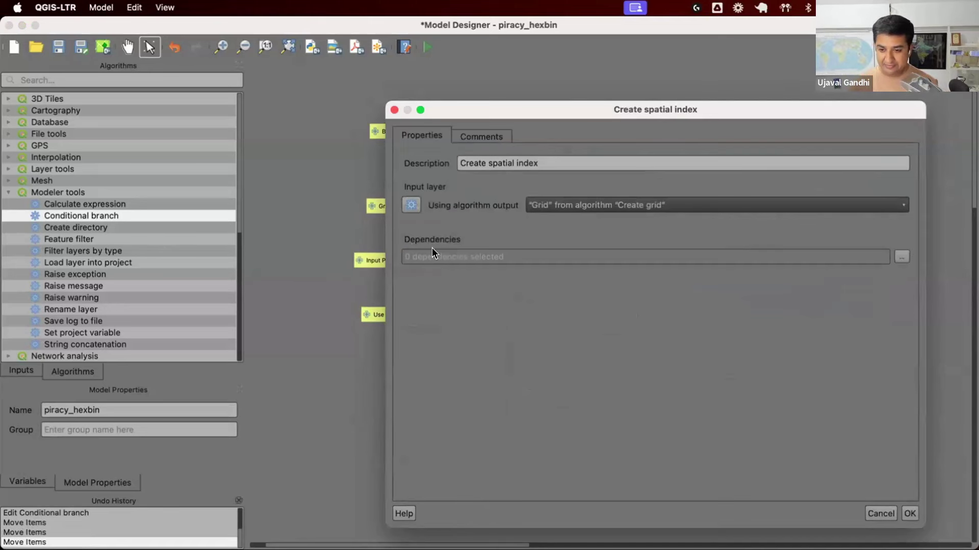
click(901, 258)
click(408, 178)
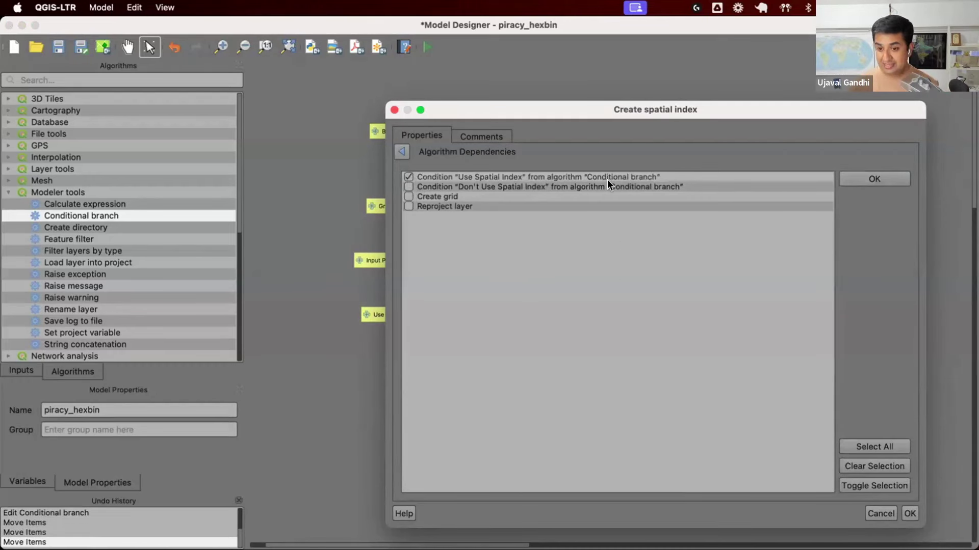
click(874, 179)
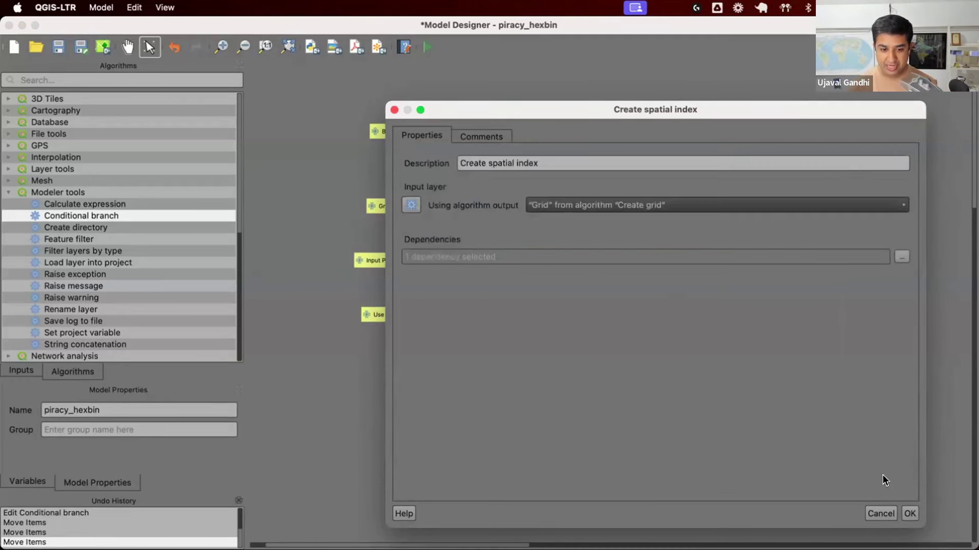
click(909, 514)
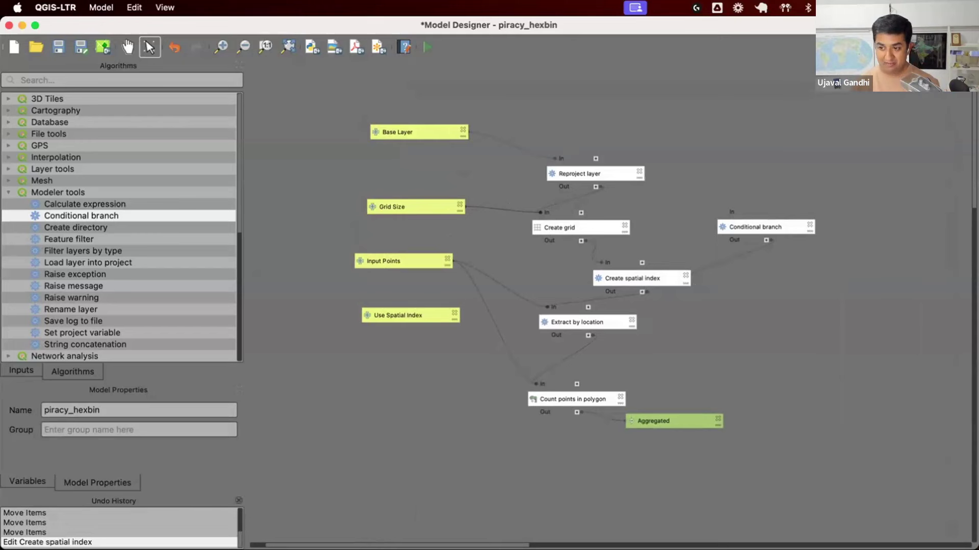
Step: Add a second Extract by location algorithm to the model with the description "Extract by location (Don't Use Index)"
click(29, 372)
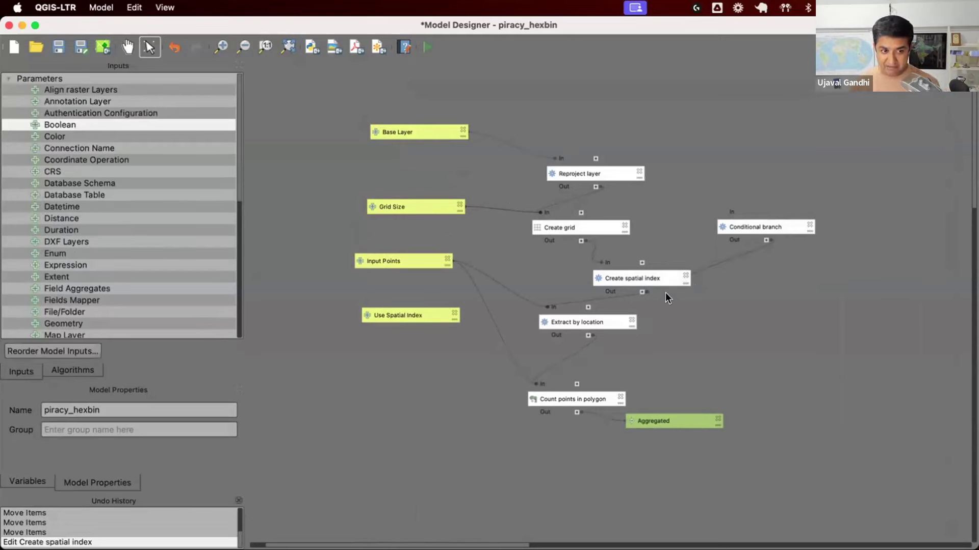
click(75, 370)
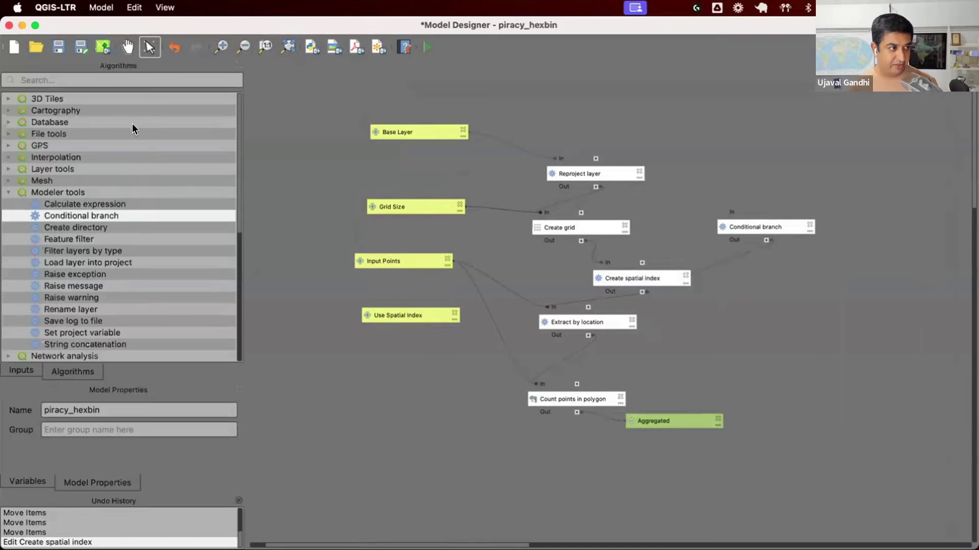
click(132, 80)
text(extrac)
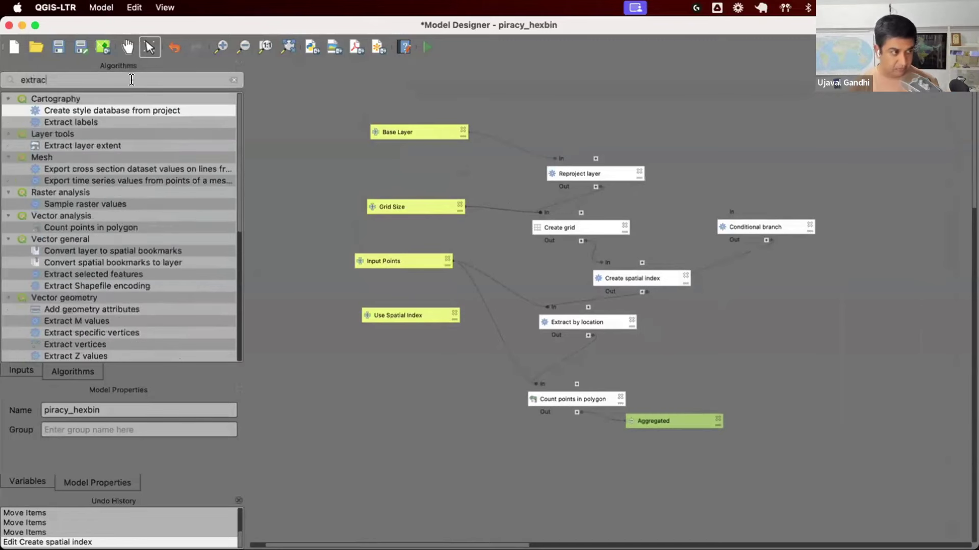
text(t by loc)
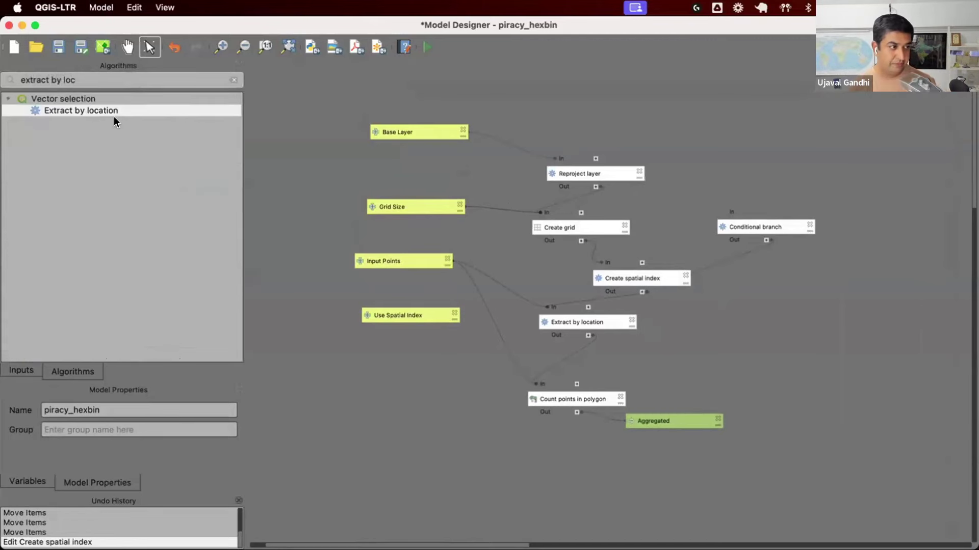
drag(109, 111, 766, 336)
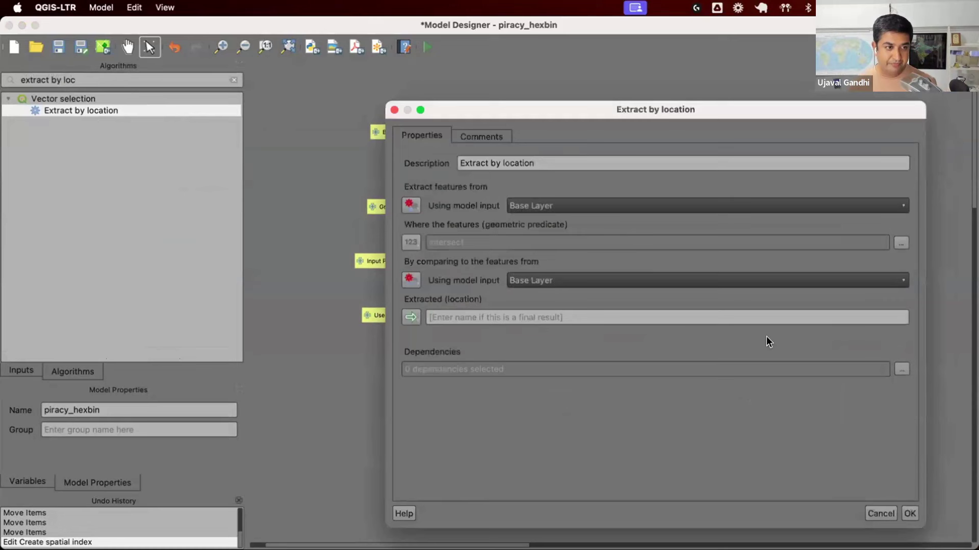
text(()
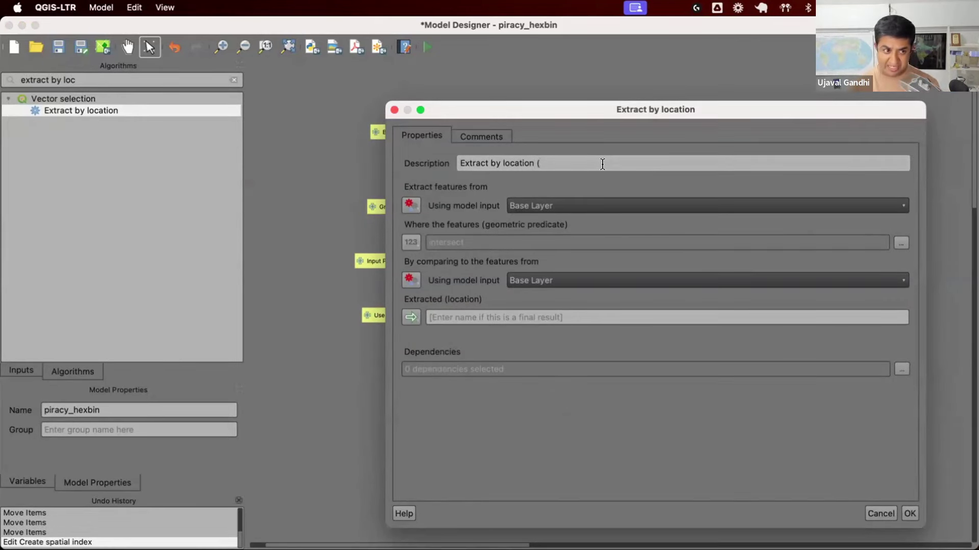
text(Don't Use)
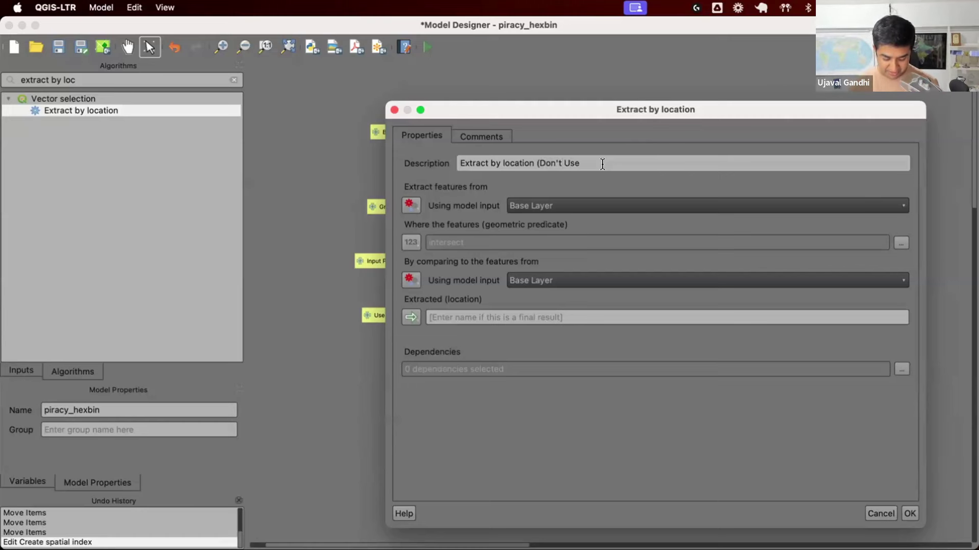
text( Index))
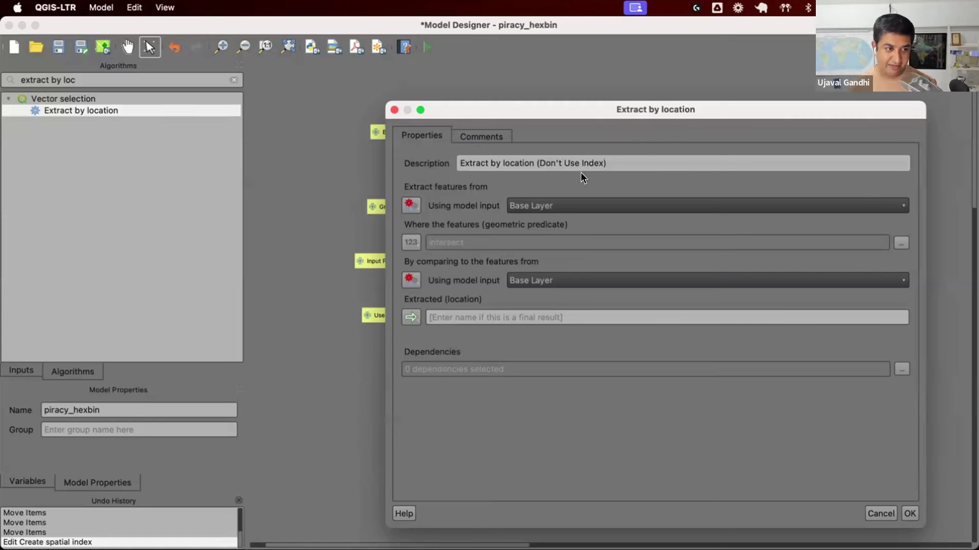
Step: Set the new extraction to take features from the "Grid" output of Create grid and compare them to Input Points
click(419, 206)
click(426, 266)
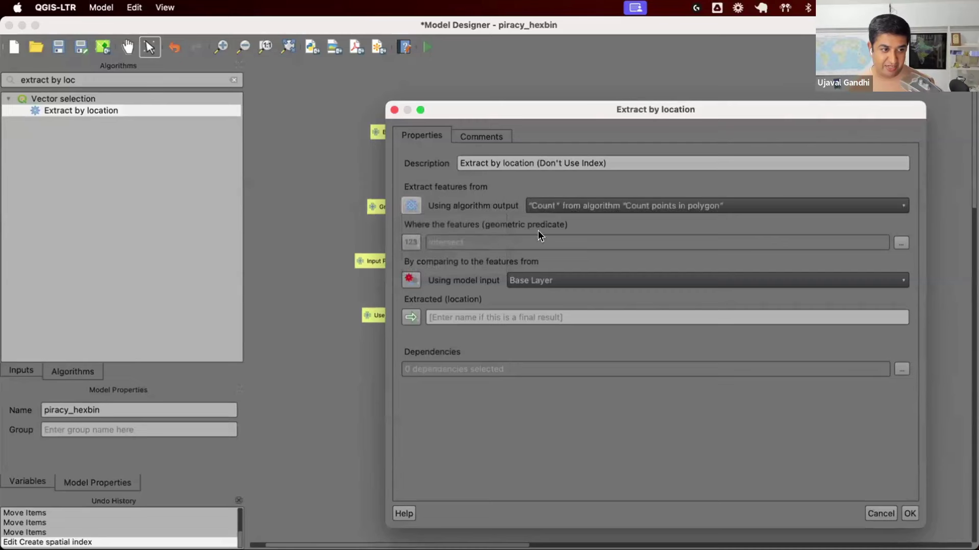
click(570, 204)
click(576, 222)
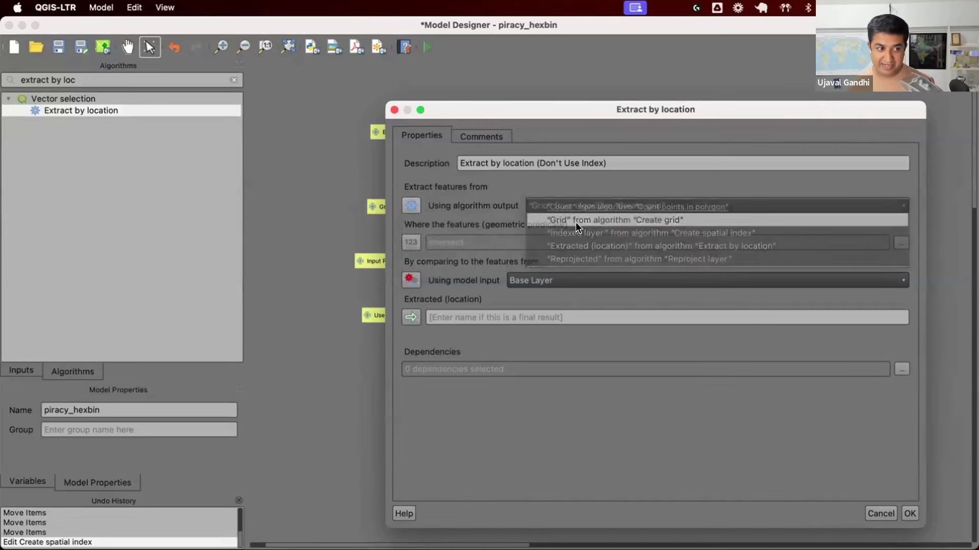
click(537, 279)
click(539, 291)
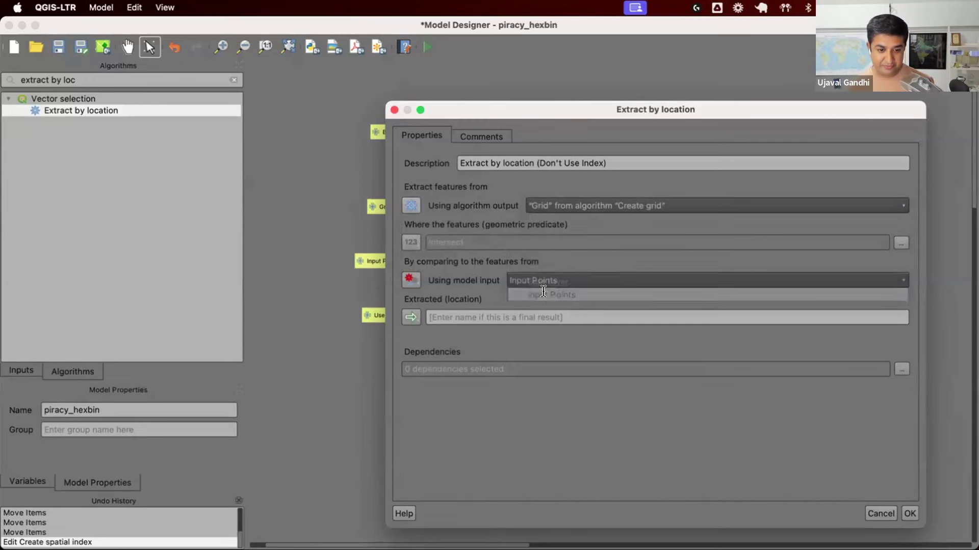
click(908, 514)
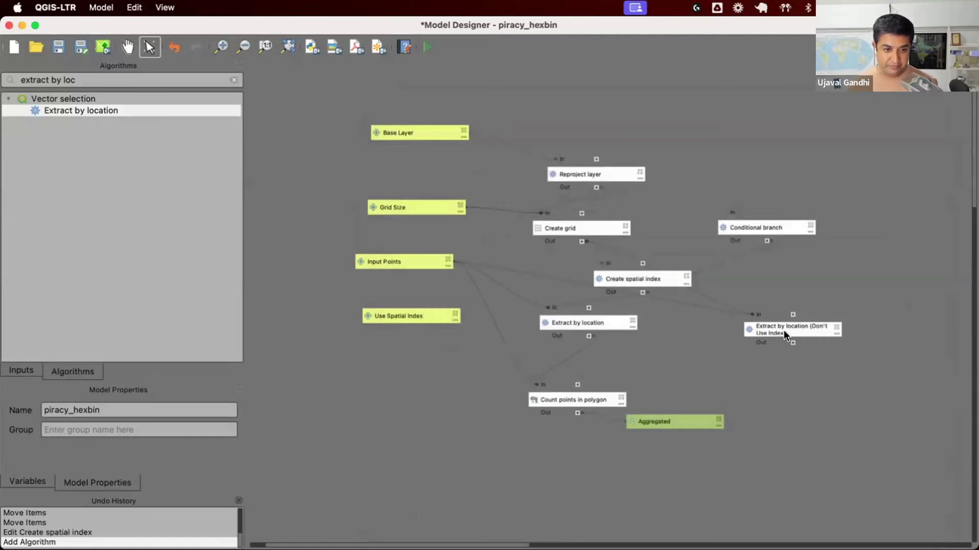
Step: Make Extract by location (Don't Use Index) depend on the "Don't Use Spatial Index" condition and spread the two branches' boxes apart
double_click(785, 328)
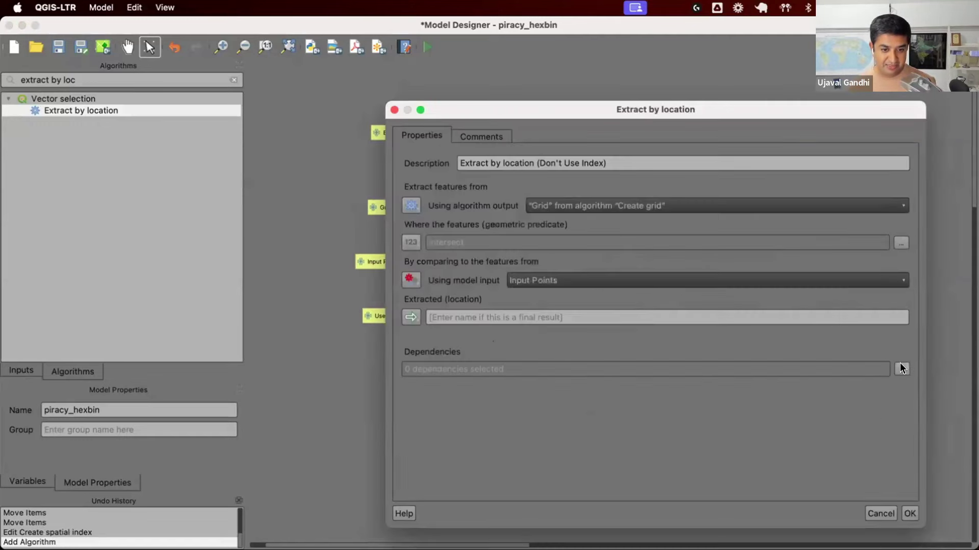
click(901, 368)
click(409, 187)
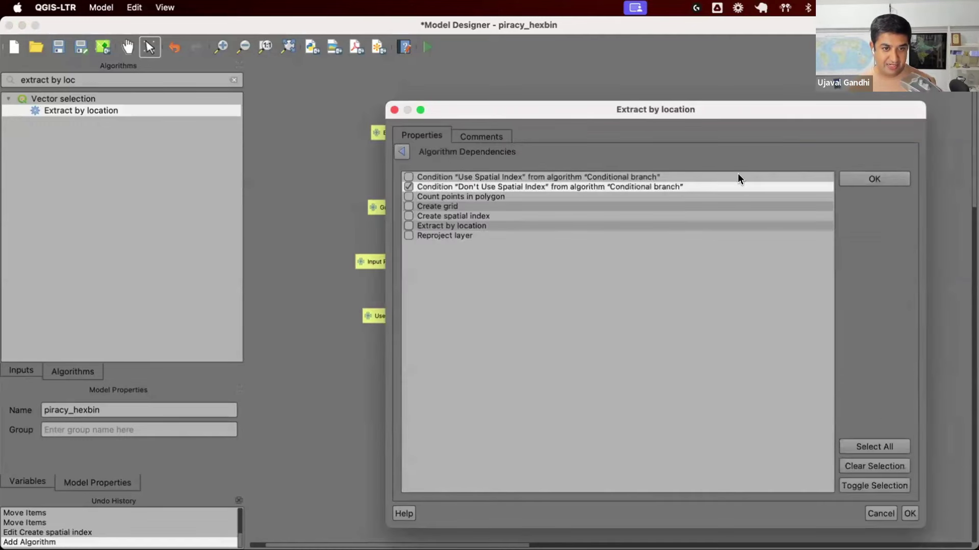
click(874, 179)
click(909, 513)
drag(818, 320, 860, 309)
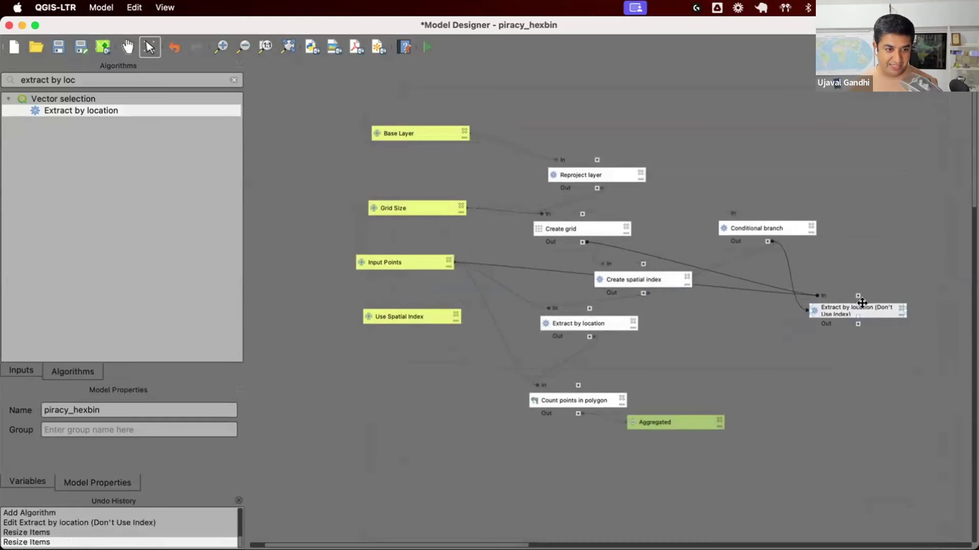
drag(668, 275, 638, 284)
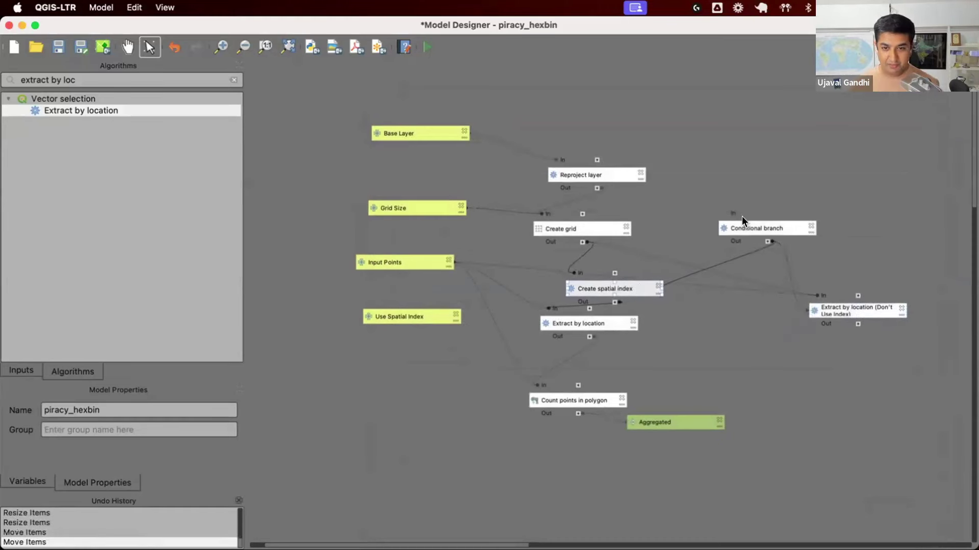
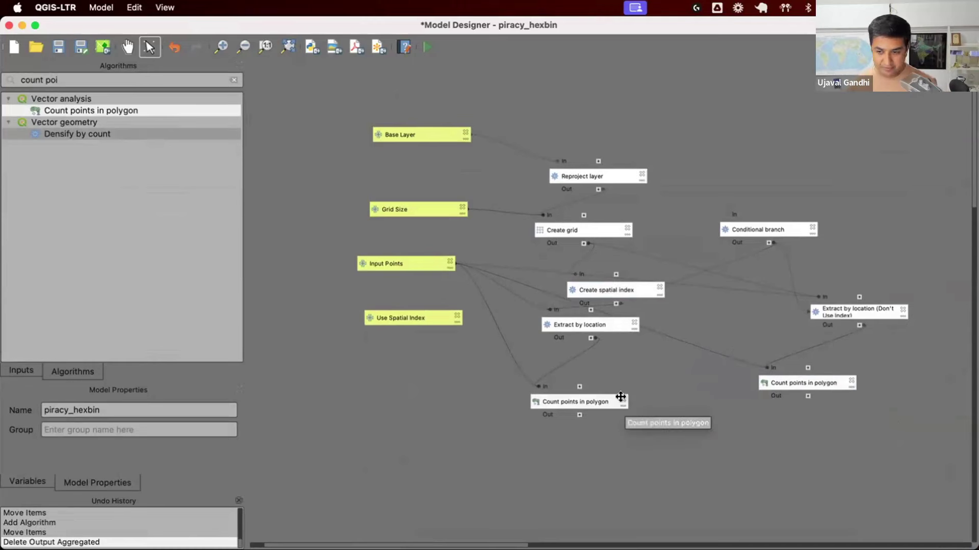
Step: Remove the Count points in polygon algorithm below Extract by location and move the remaining one between the two extraction branches
click(621, 397)
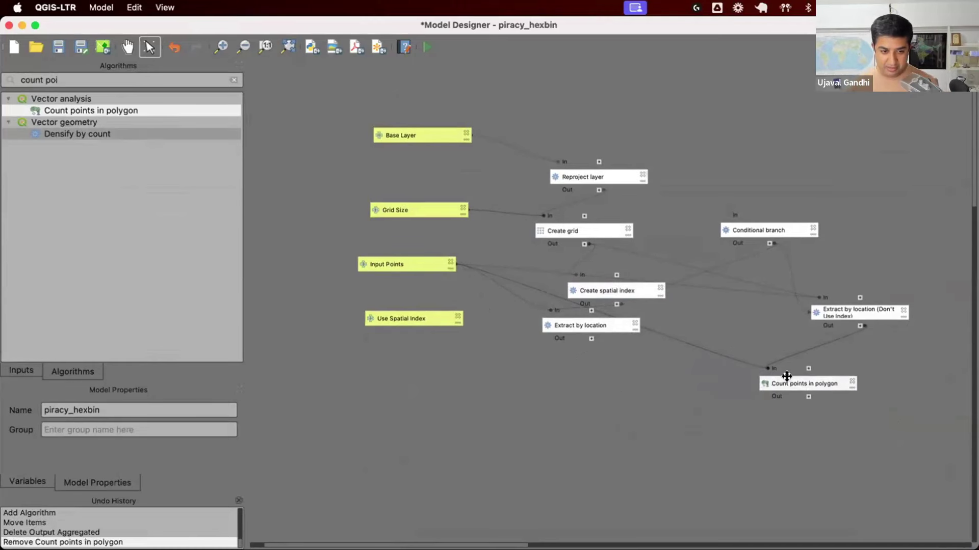
drag(786, 380, 685, 402)
Step: Switch the Polygons source of the Count points in polygon algorithm to a pre-calculated value
double_click(685, 403)
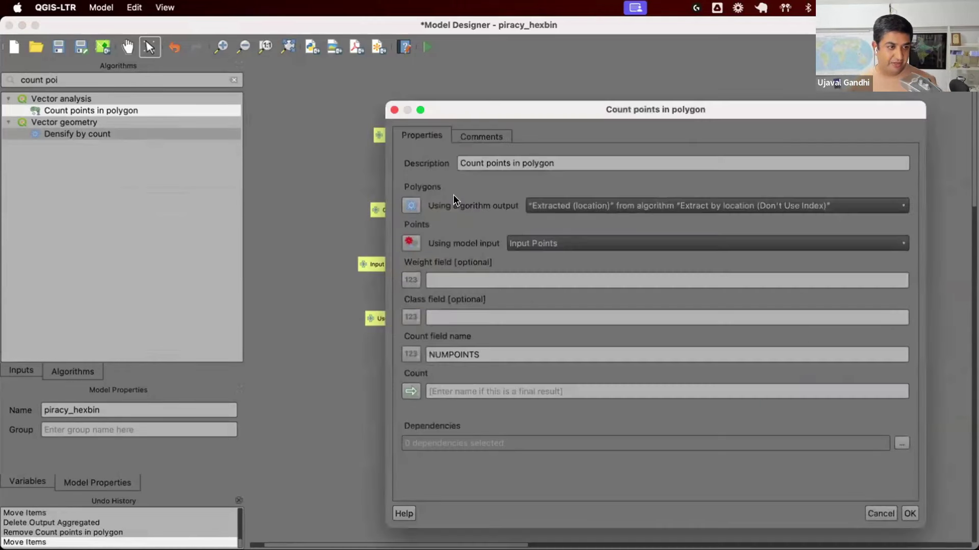
click(413, 209)
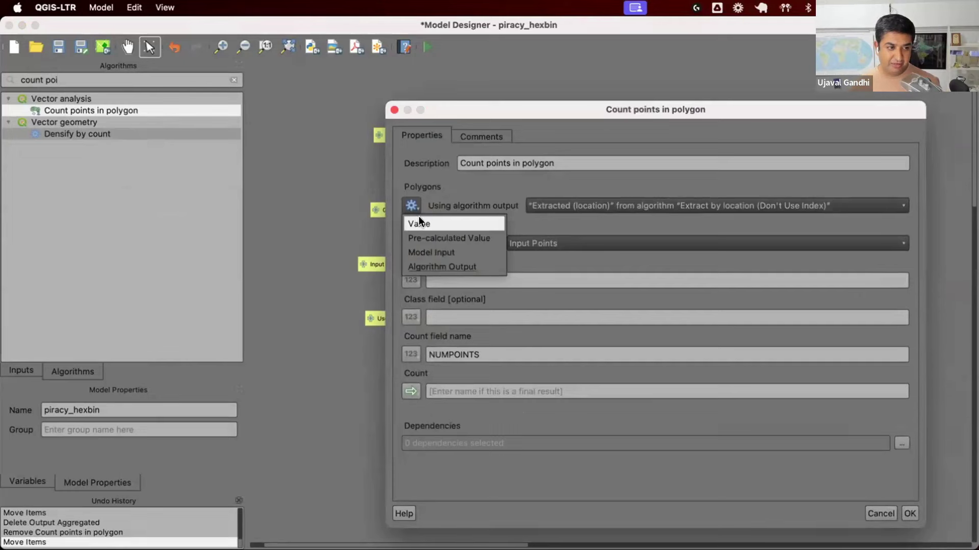
click(419, 220)
drag(488, 105, 293, 461)
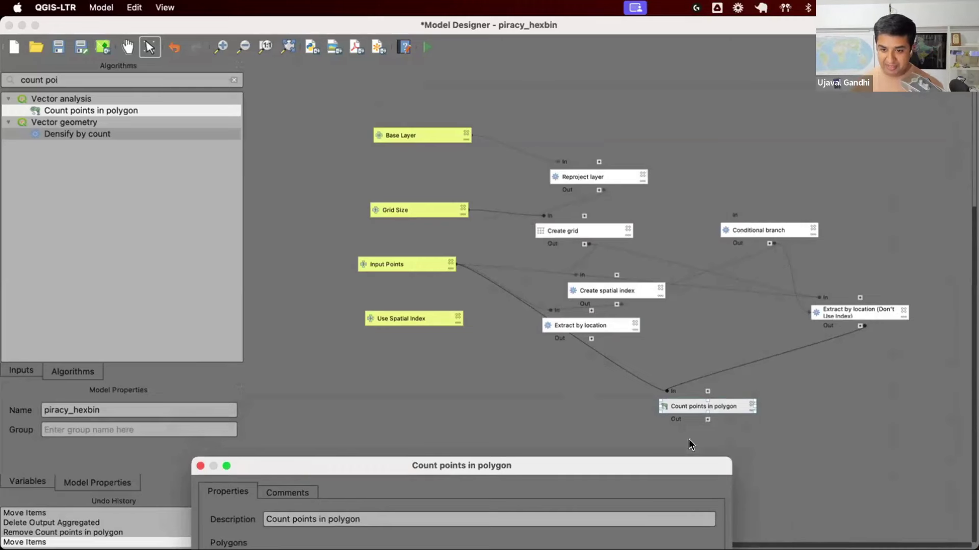
drag(657, 465, 765, 159)
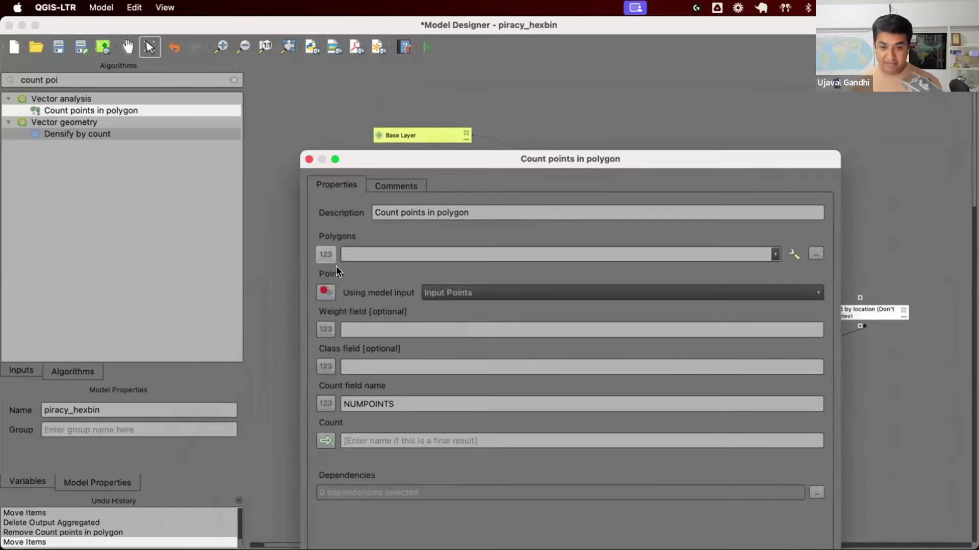
click(325, 254)
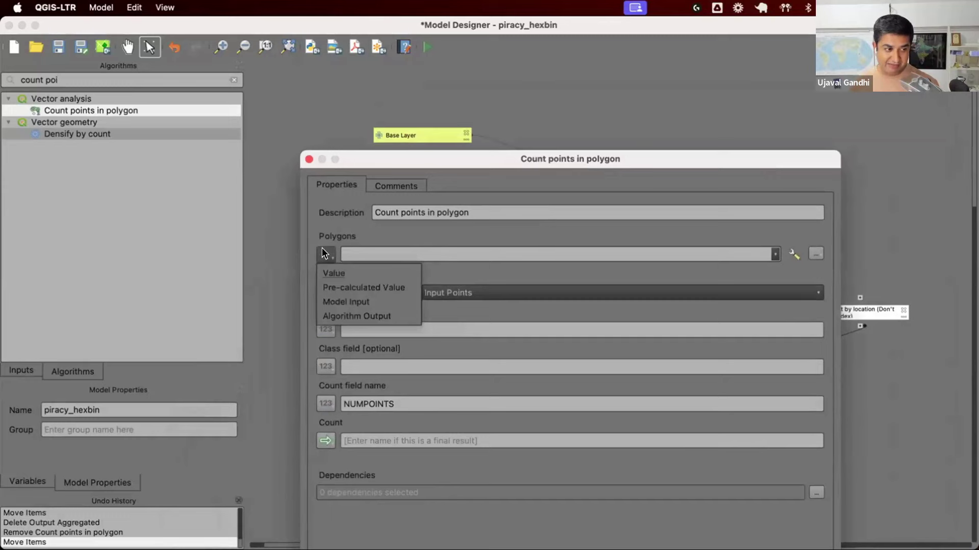
click(341, 287)
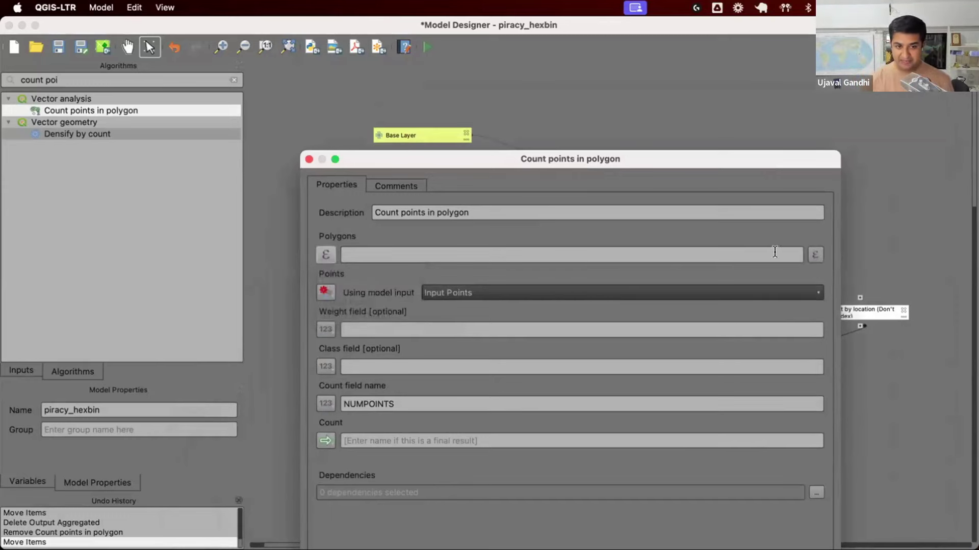
click(819, 254)
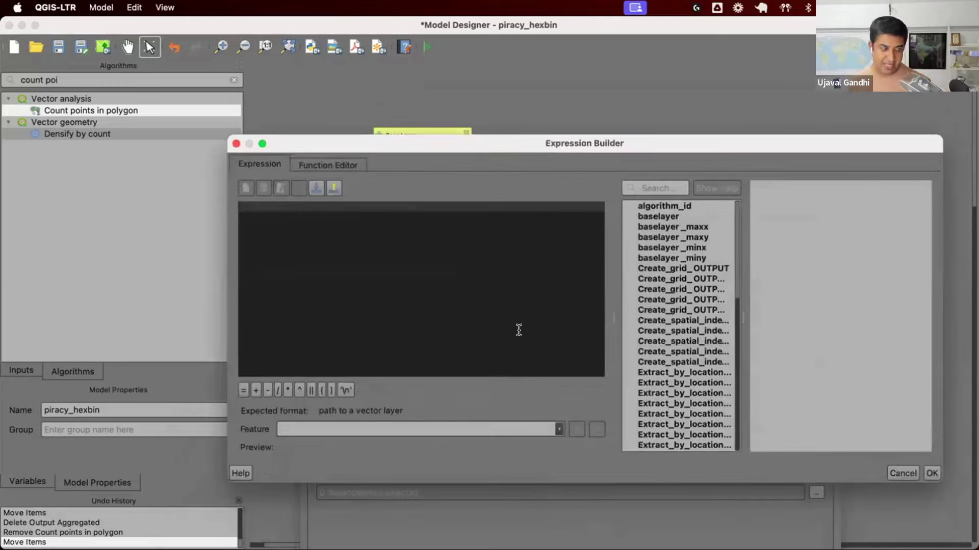
text(if()
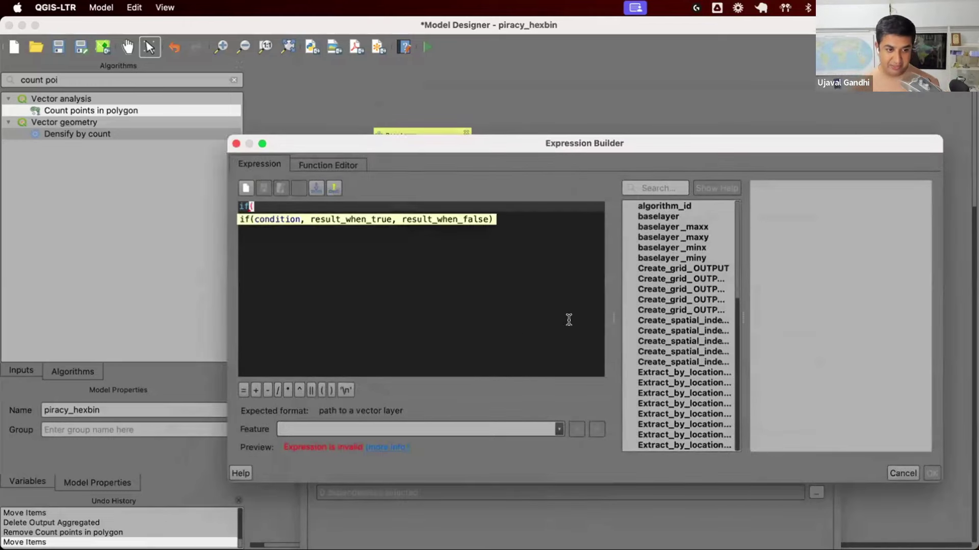
scroll(633, 335, down, 8)
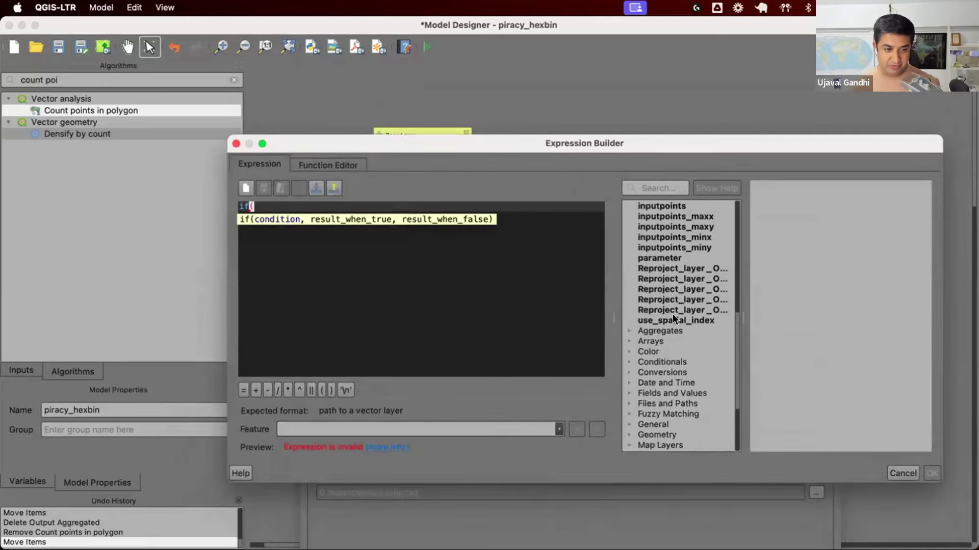
double_click(674, 317)
text(,)
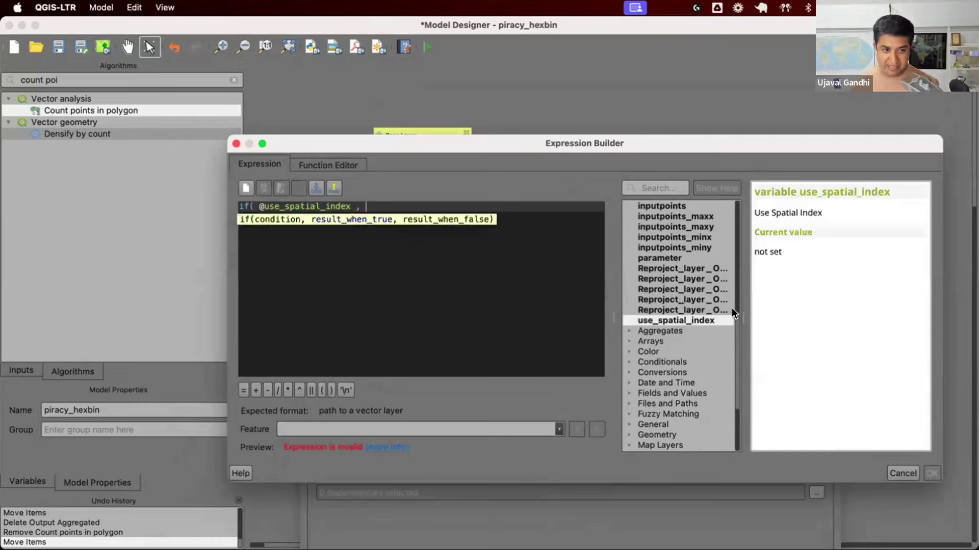
click(867, 321)
scroll(672, 288, up, 5)
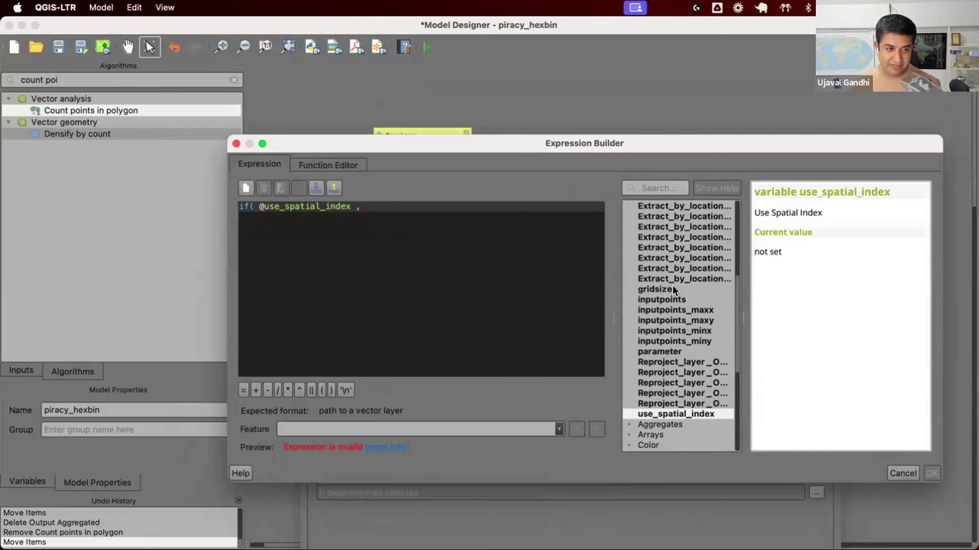
double_click(683, 299)
text(, @)
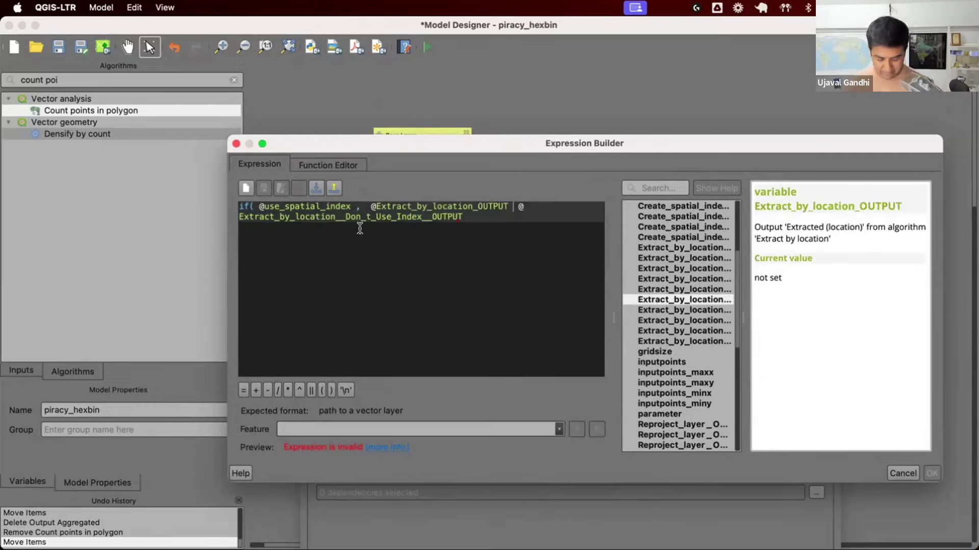
text(Extract_by_location__ion_t_Use_Index__OUTPUT)
text())
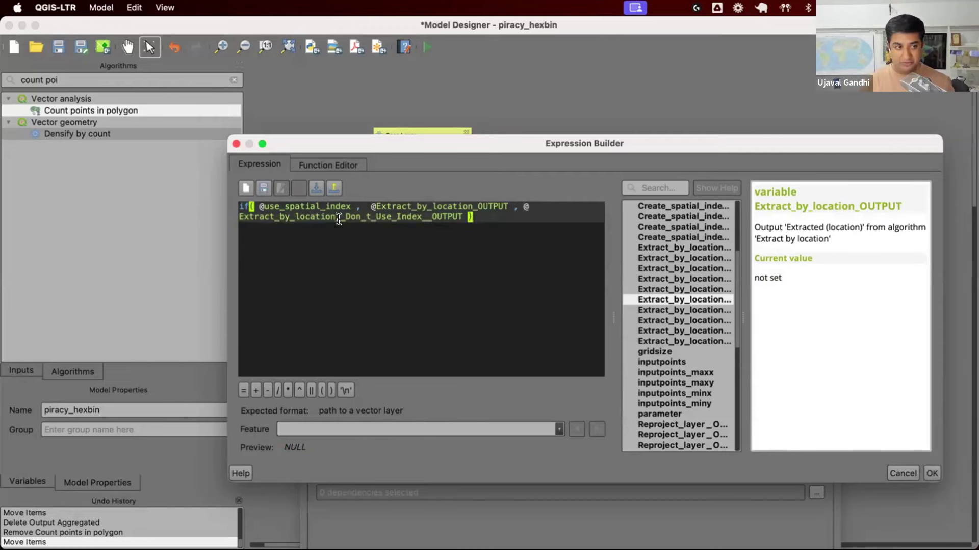
click(932, 473)
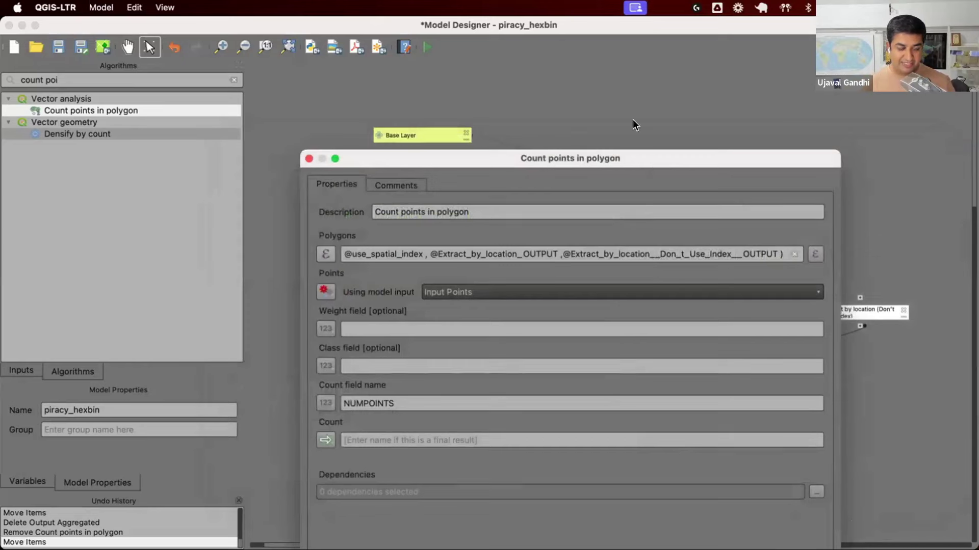
click(801, 443)
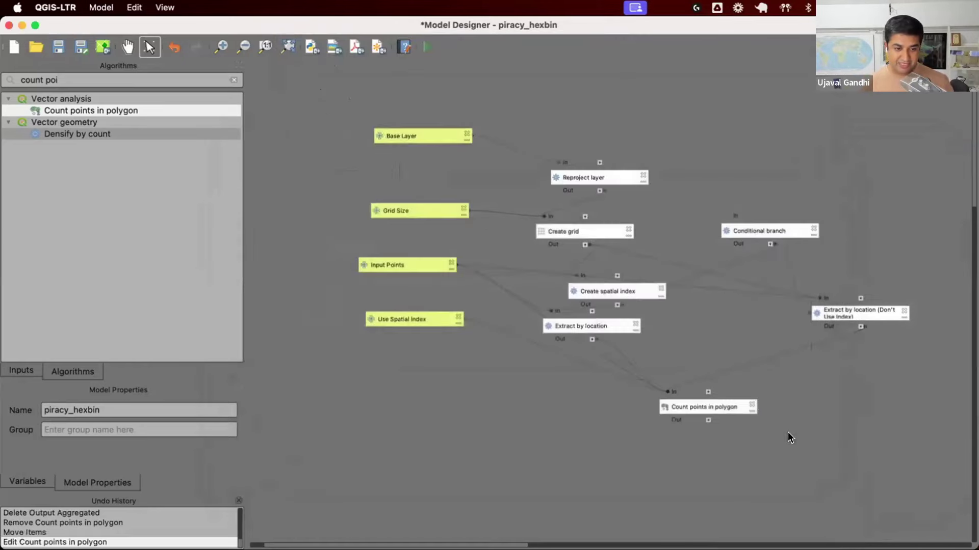
Step: Move the Count points in polygon box slightly lower and name its final Count output "Aggregated"
drag(726, 404, 726, 434)
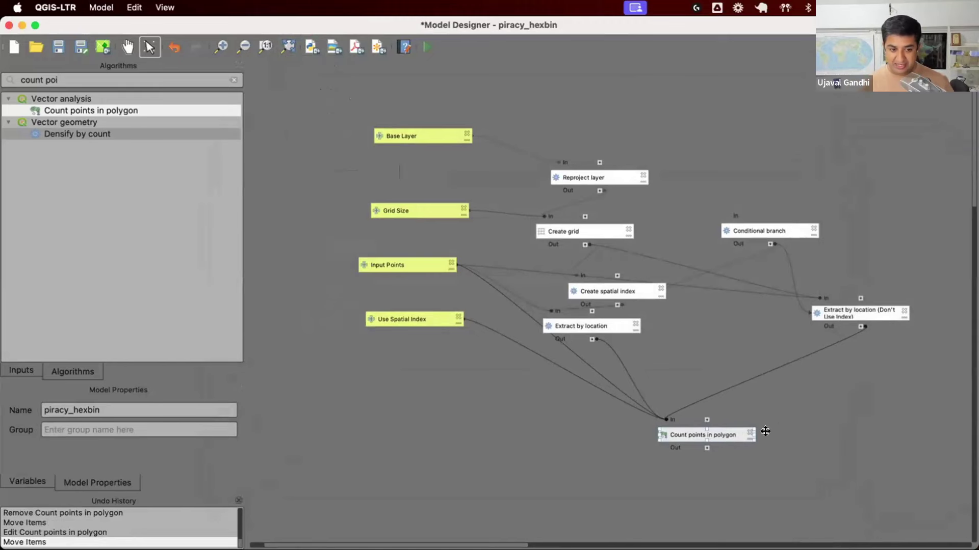
double_click(733, 440)
click(442, 321)
text(Aggregated)
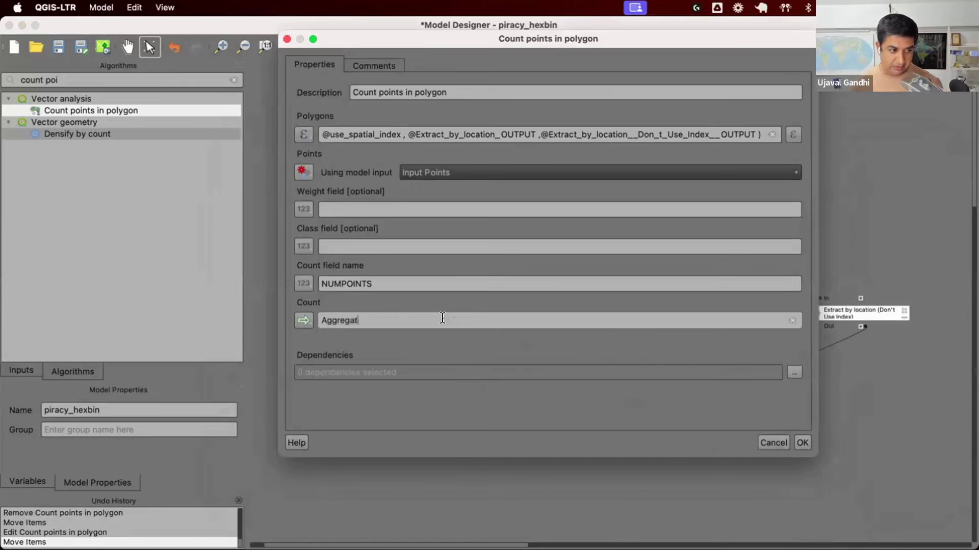
click(799, 443)
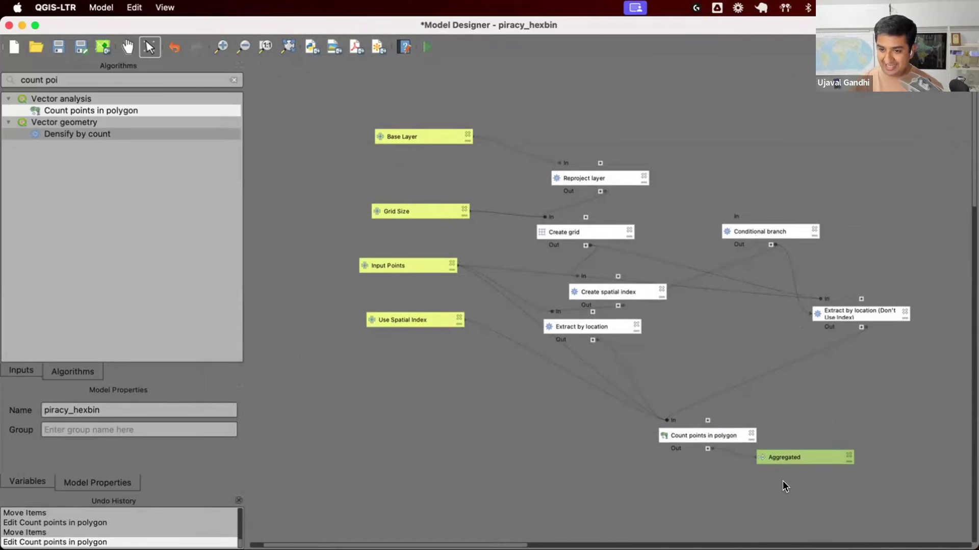
Step: Run the model on ne_10m_land and ASAM_events once with Use Spatial Index off and once with it on
click(427, 47)
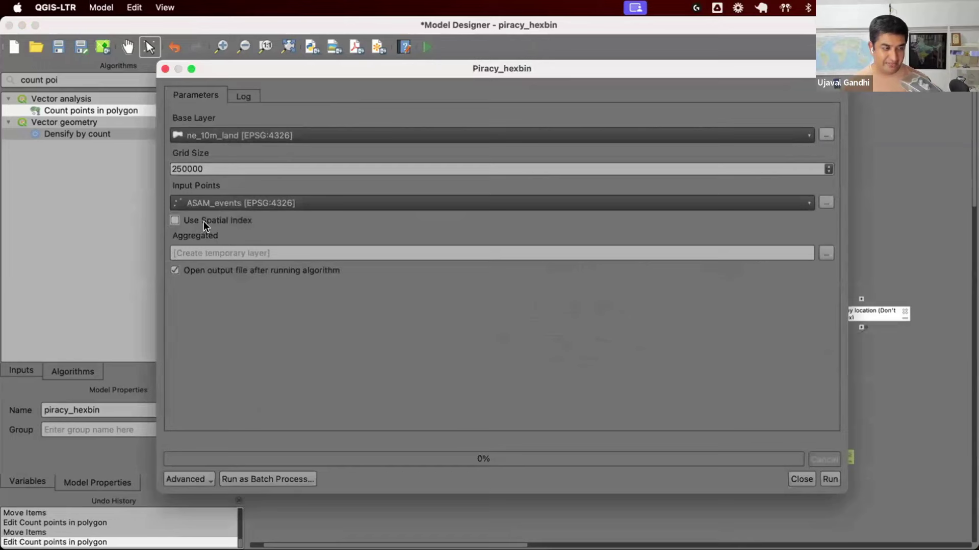
click(830, 479)
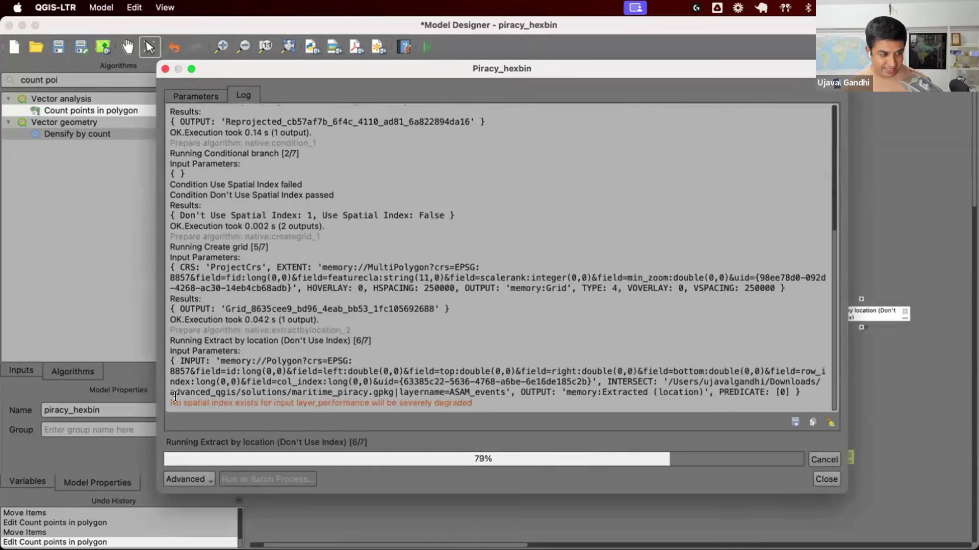
click(214, 91)
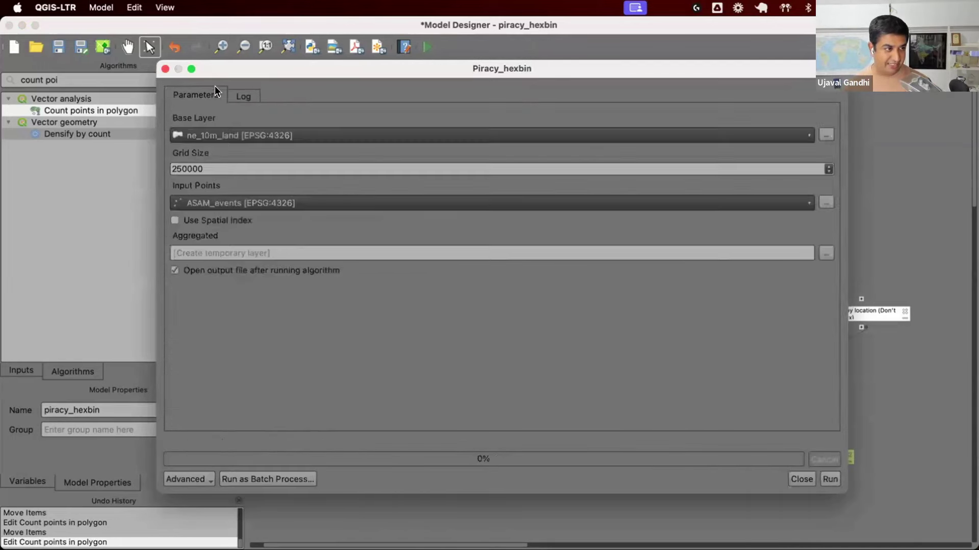
click(220, 219)
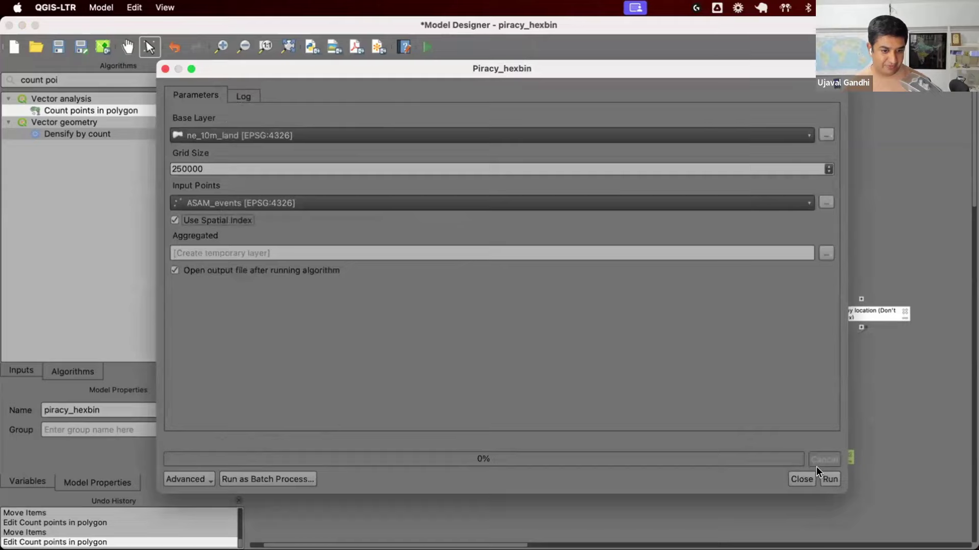
click(828, 479)
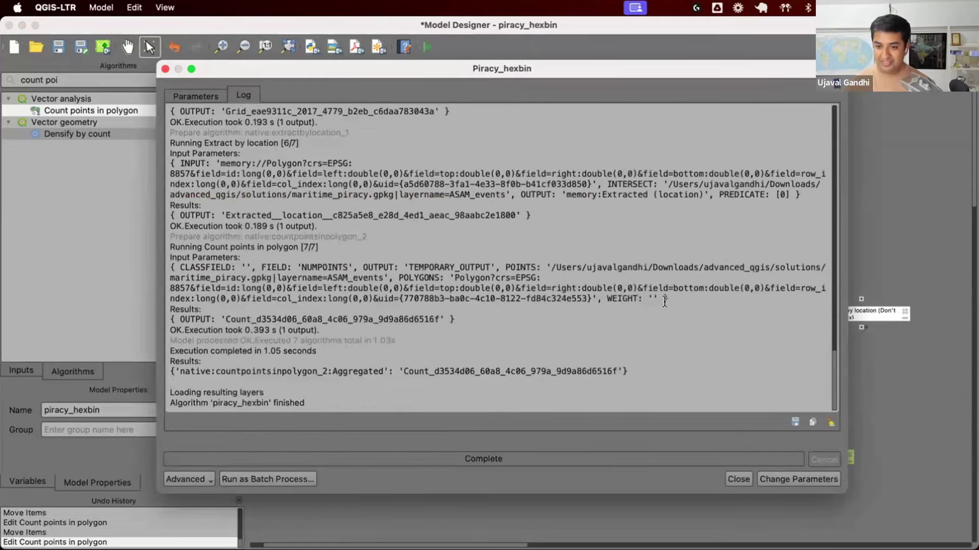
click(199, 95)
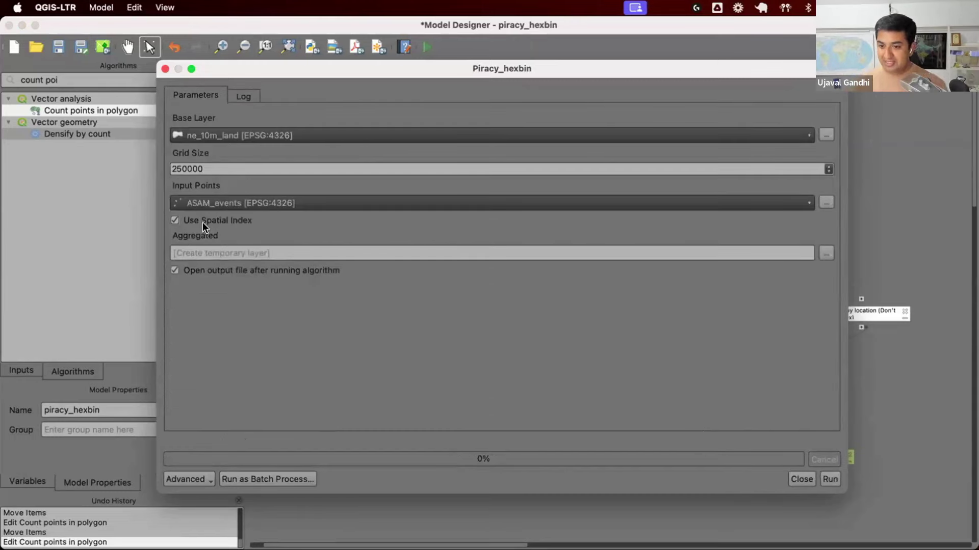
click(796, 479)
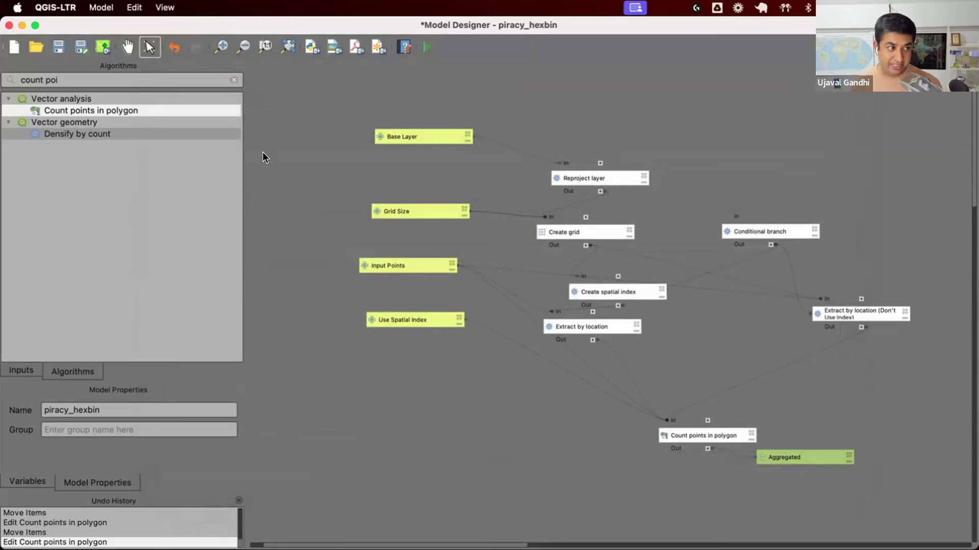
Step: Clear the algorithm search, expand the Models group, and move the Count points in polygon box up closer to the extraction boxes
click(235, 81)
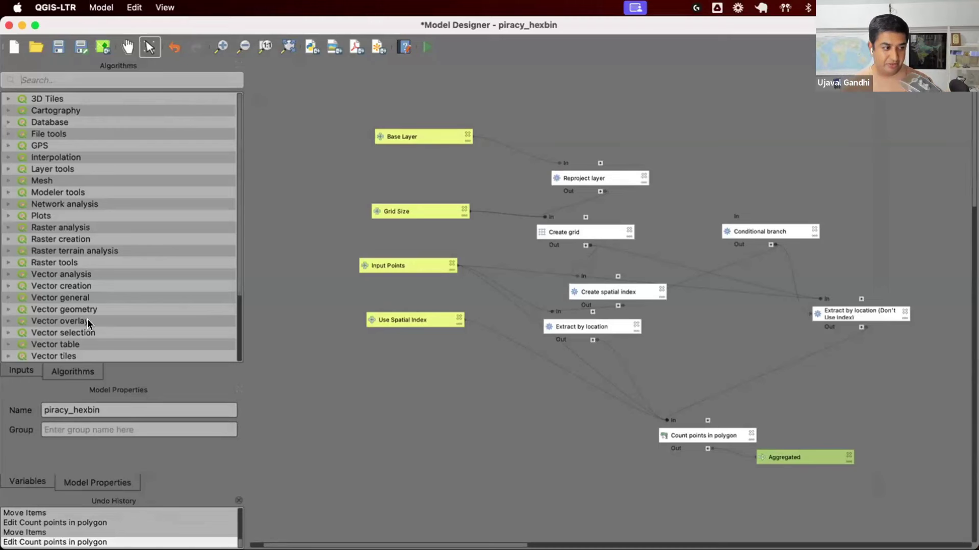
scroll(84, 321, down, 3)
double_click(60, 300)
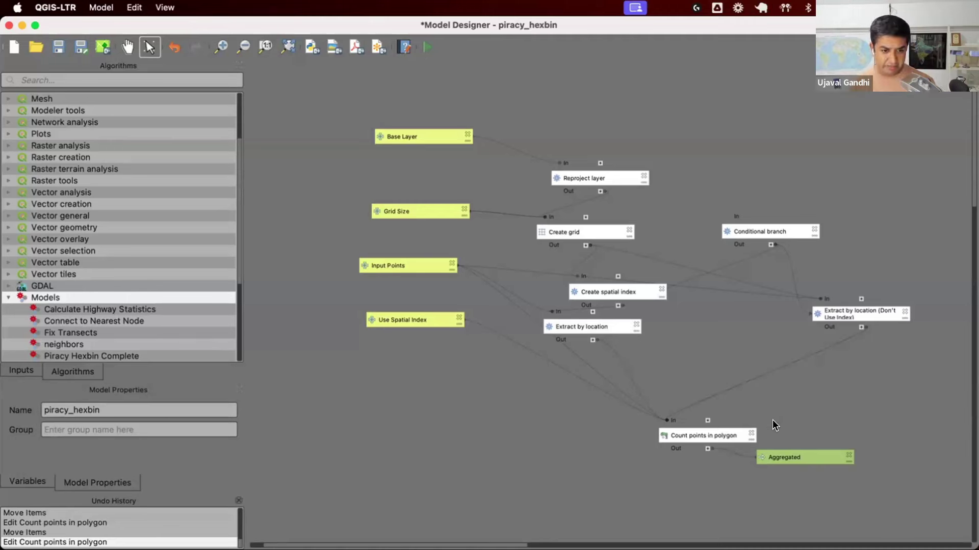
drag(681, 430, 680, 377)
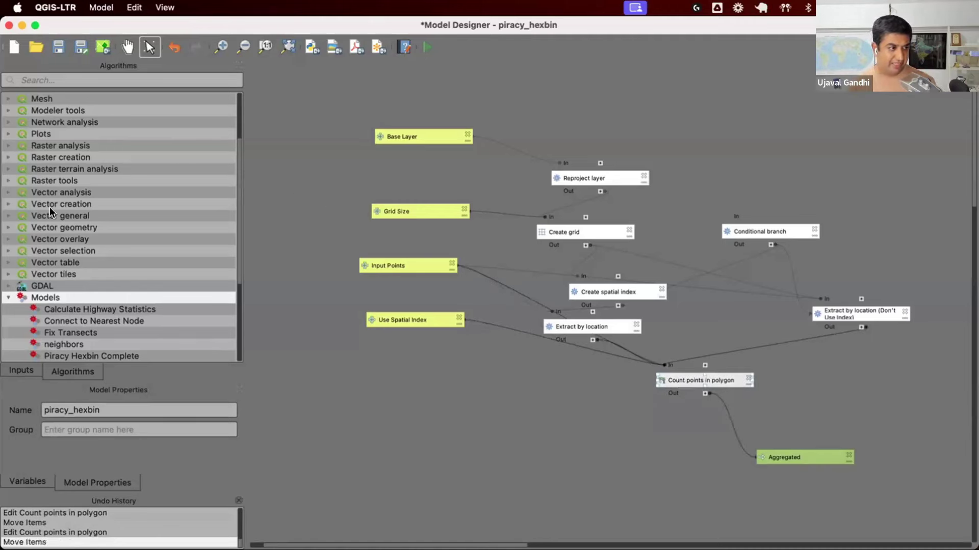
scroll(50, 207, up, 3)
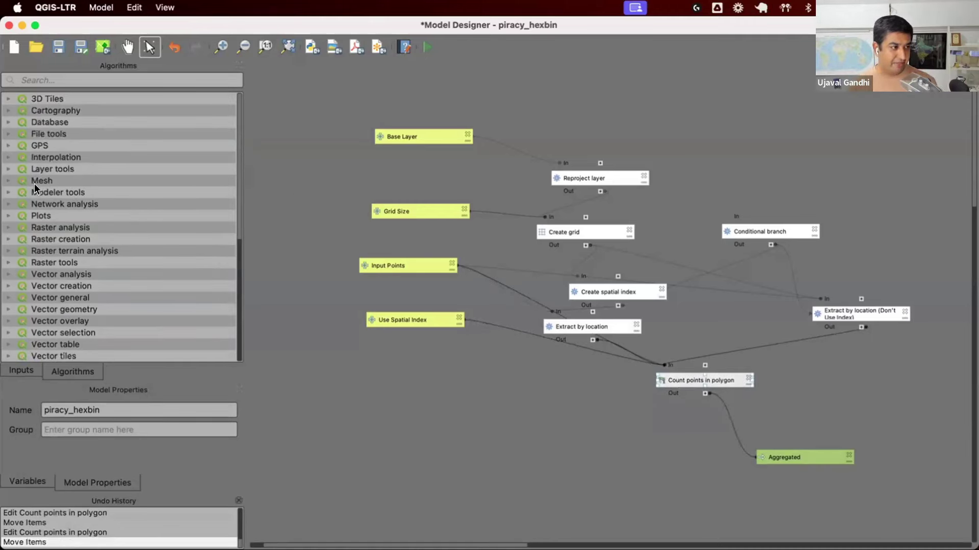
double_click(37, 188)
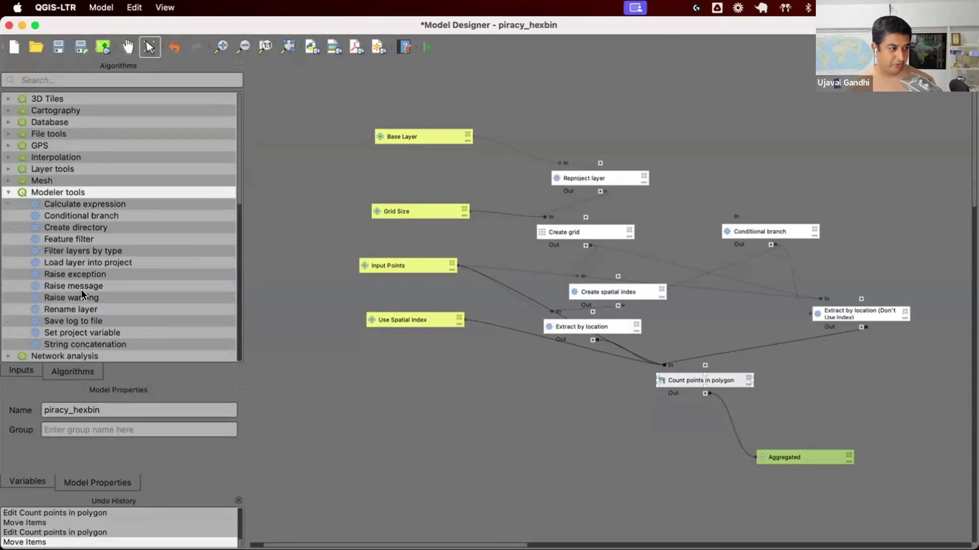
drag(87, 274, 568, 424)
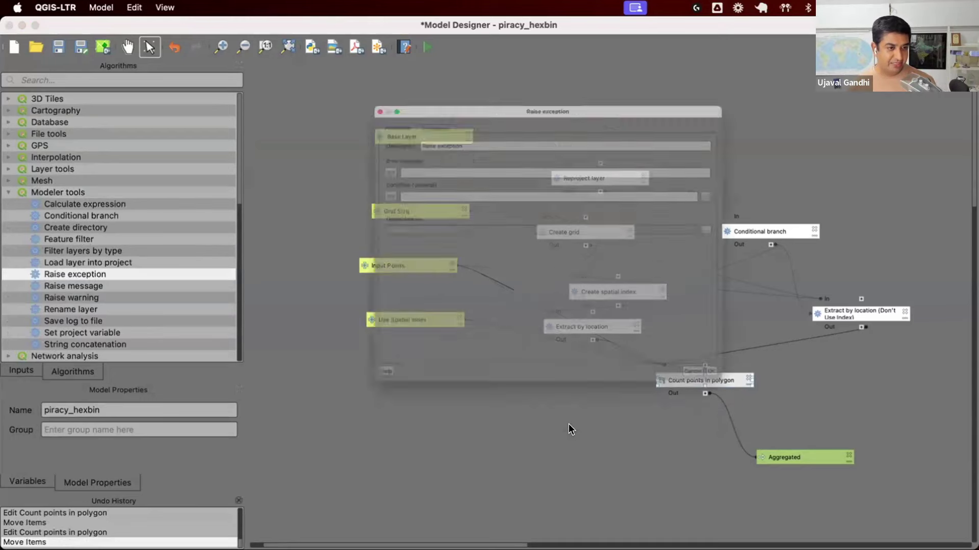
click(792, 172)
double_click(668, 247)
key(Home)
text(NOT)
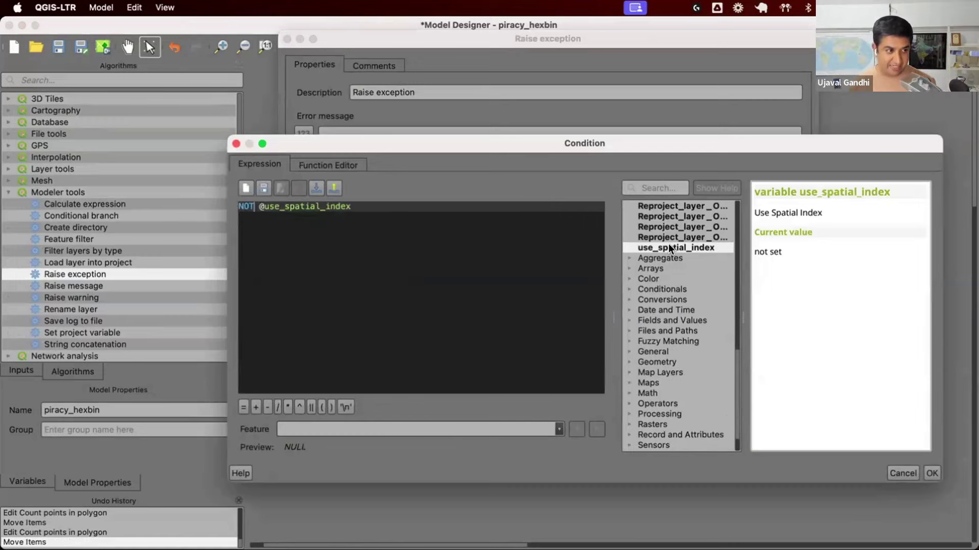
click(929, 473)
Step: Set the exception's error message to "You should always use a Spatial Index" and accept the algorithm
click(408, 129)
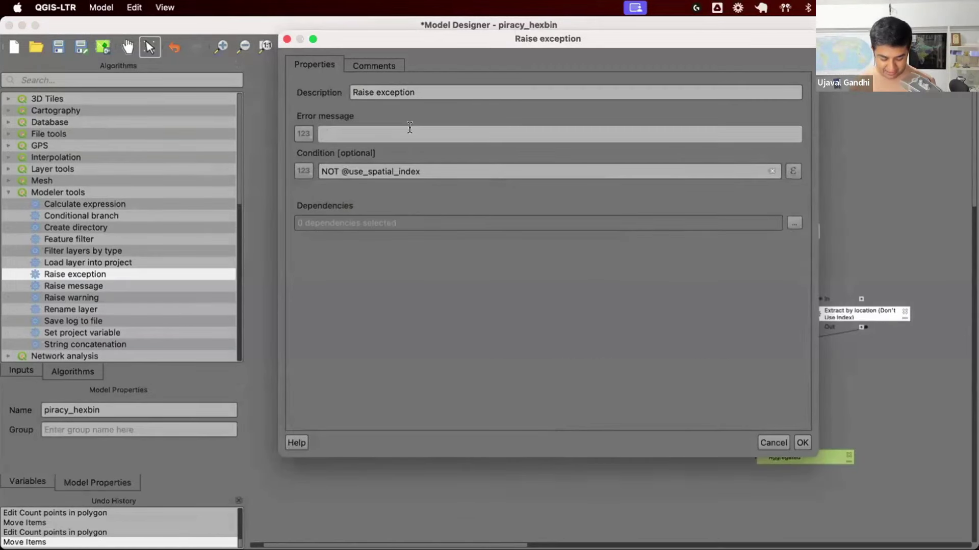
text(You should alw)
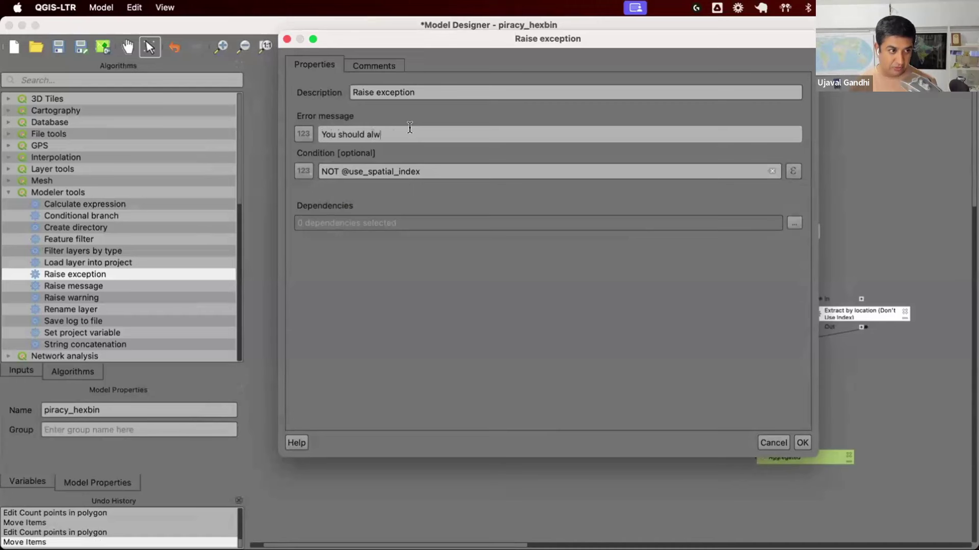
text(ays use a Spatial )
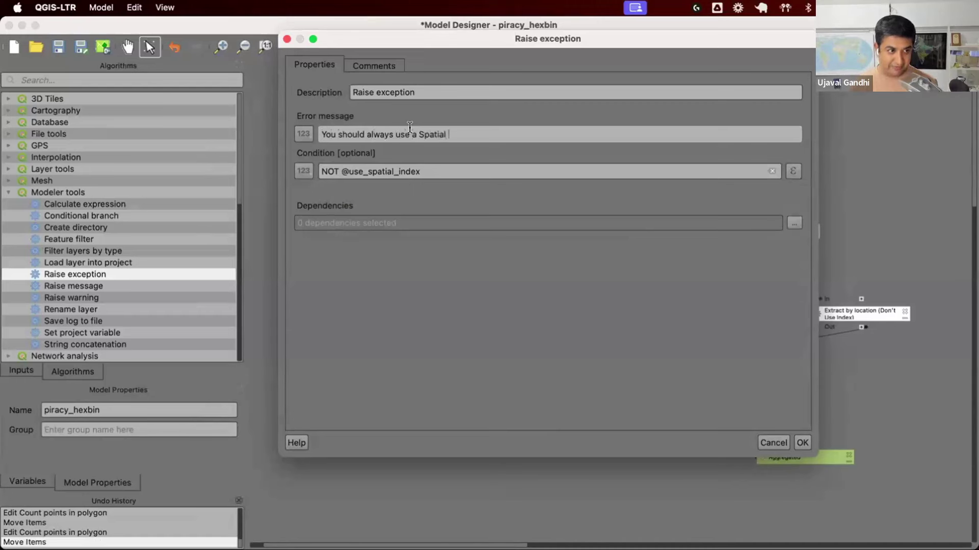
text(Index)
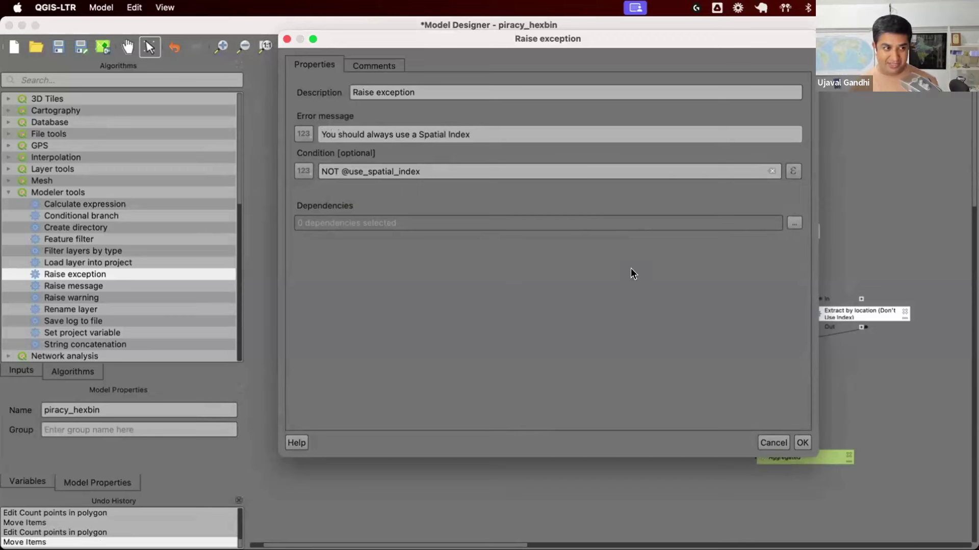
click(792, 441)
Step: Run the model with Use Spatial Index off and examine the exception message in the log
click(427, 48)
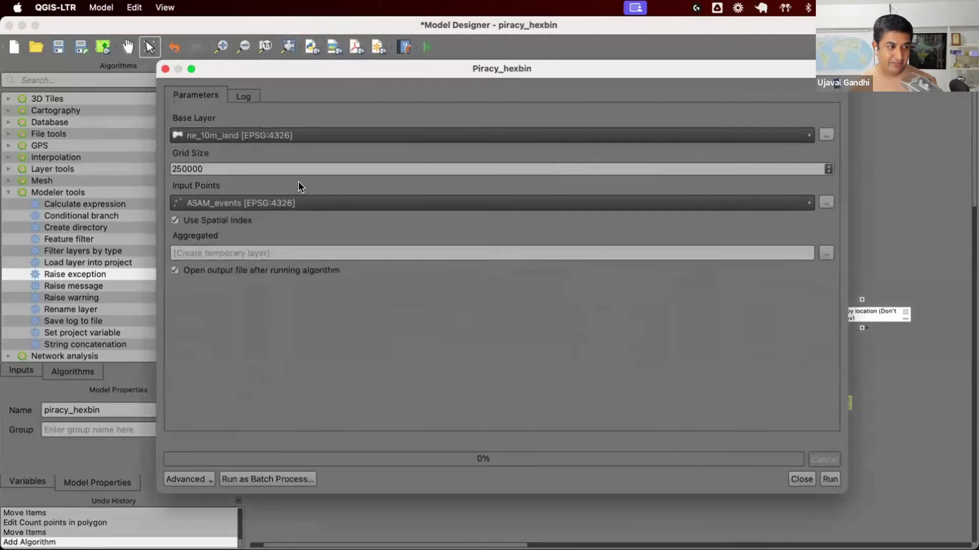
click(829, 479)
double_click(214, 361)
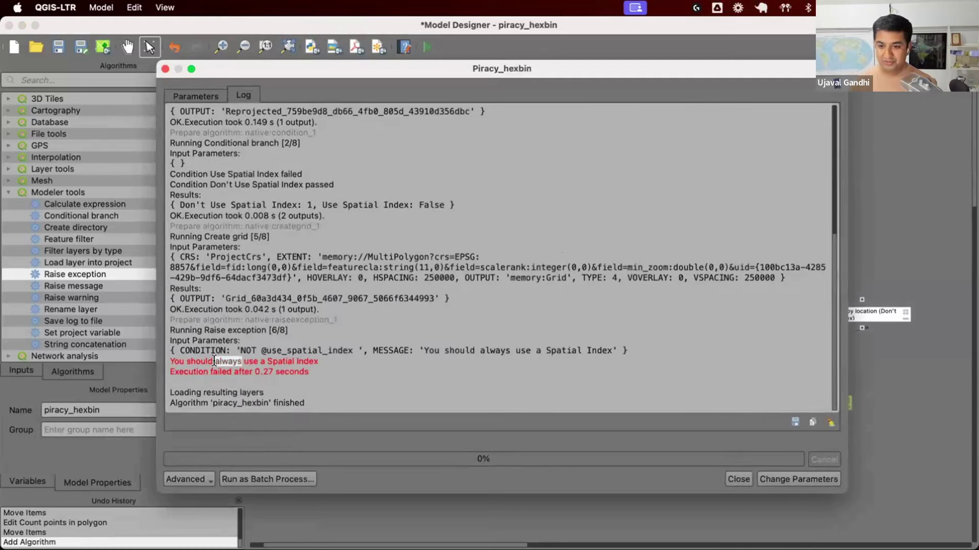